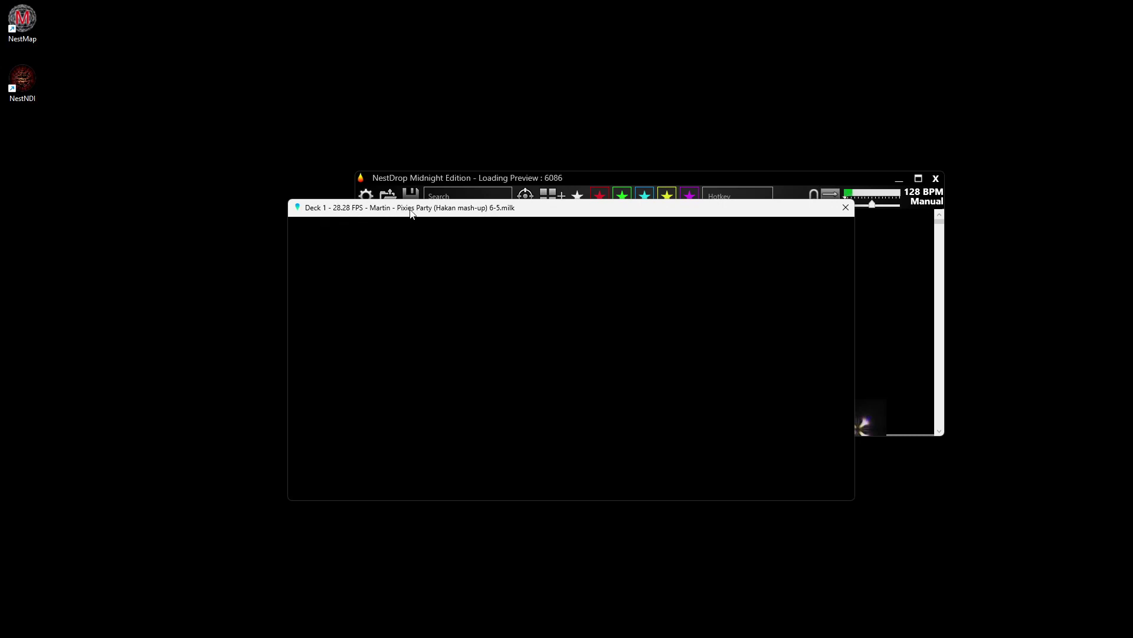
# - Move NestDrop's Deck 1 window to the lower left, then switch to Resolume Avenue
pyautogui.moveTo(422, 213); pyautogui.dragTo(195, 245)
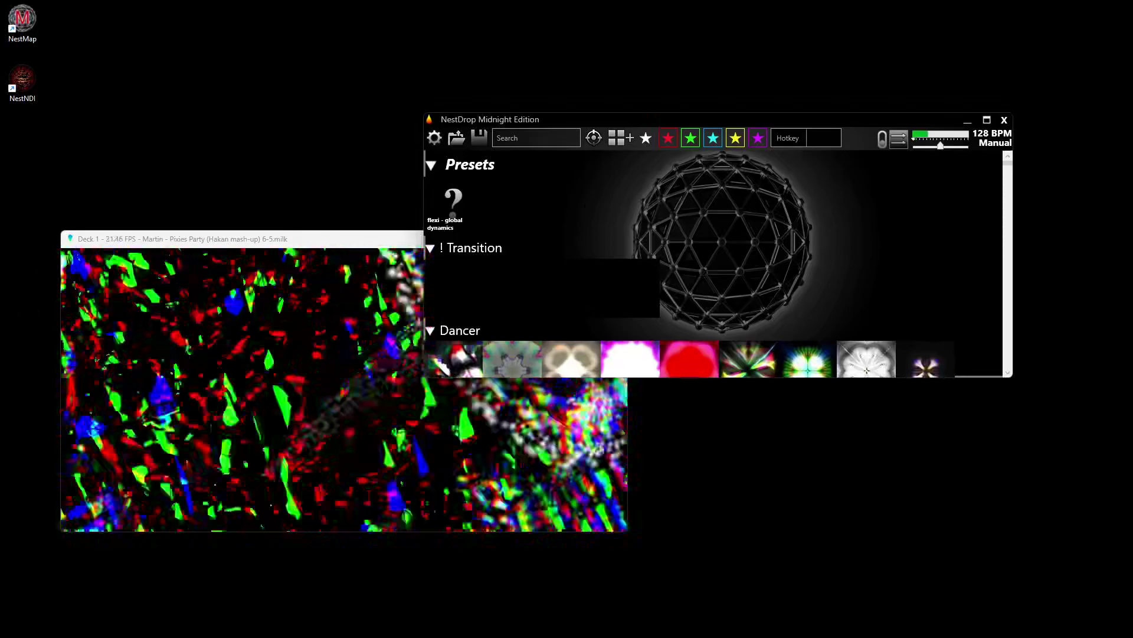
pyautogui.hotkey('alt', 'Tab')
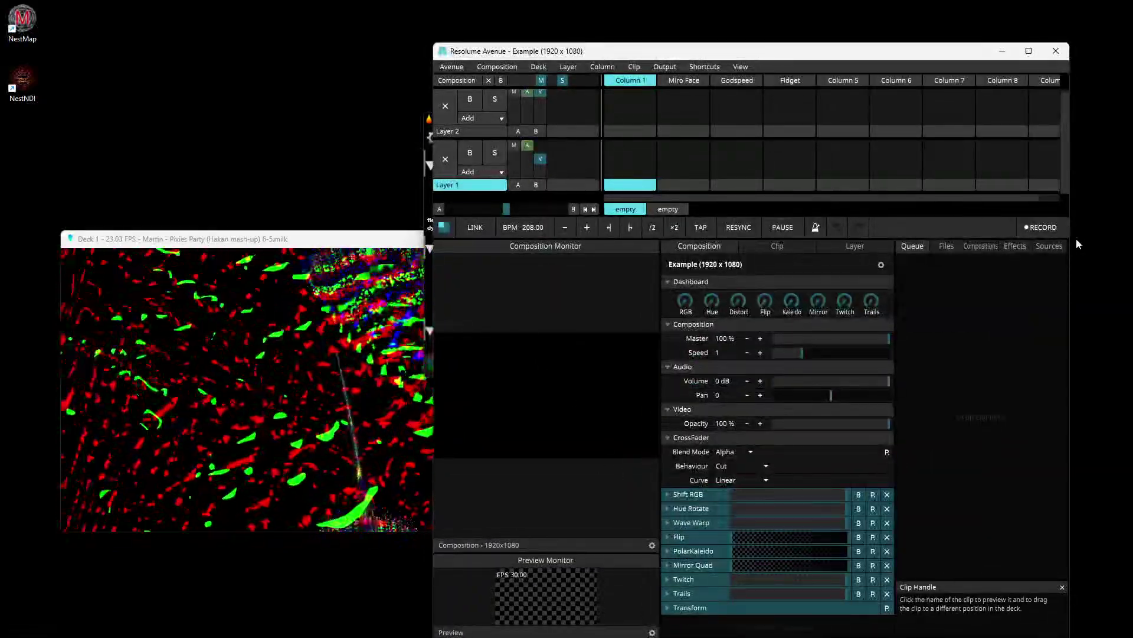
# - From the Sources list, set Resolume's Output to Disabled and toggle Spout texture sharing output
pyautogui.click(1054, 250)
pyautogui.scroll(-15, 916, 398)
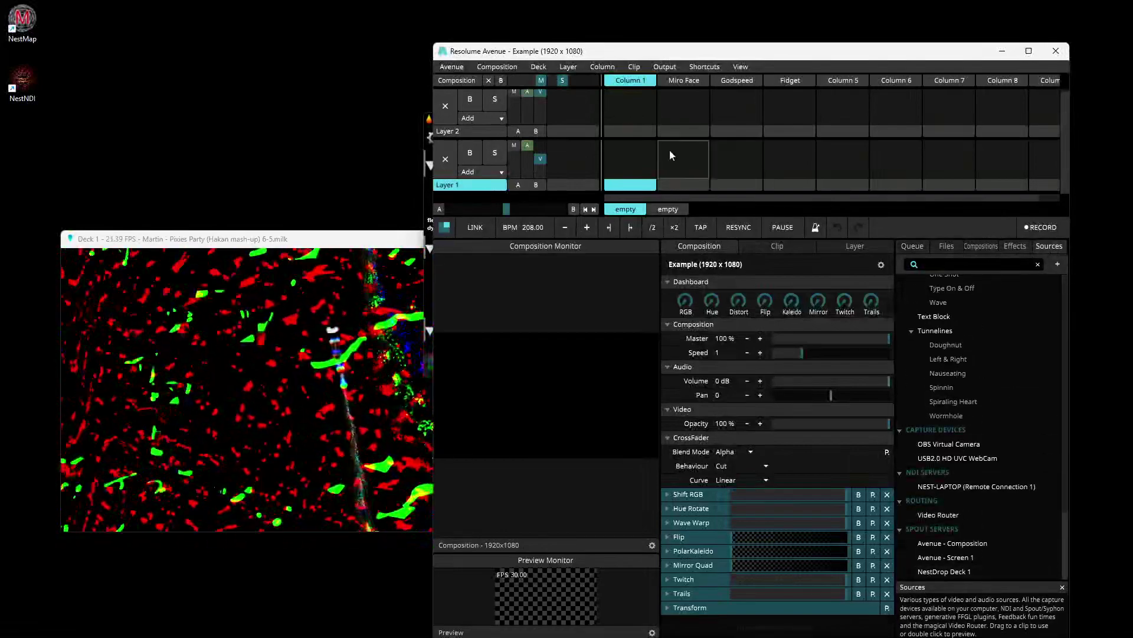
pyautogui.click(665, 68)
pyautogui.click(667, 79)
pyautogui.click(666, 67)
pyautogui.click(690, 255)
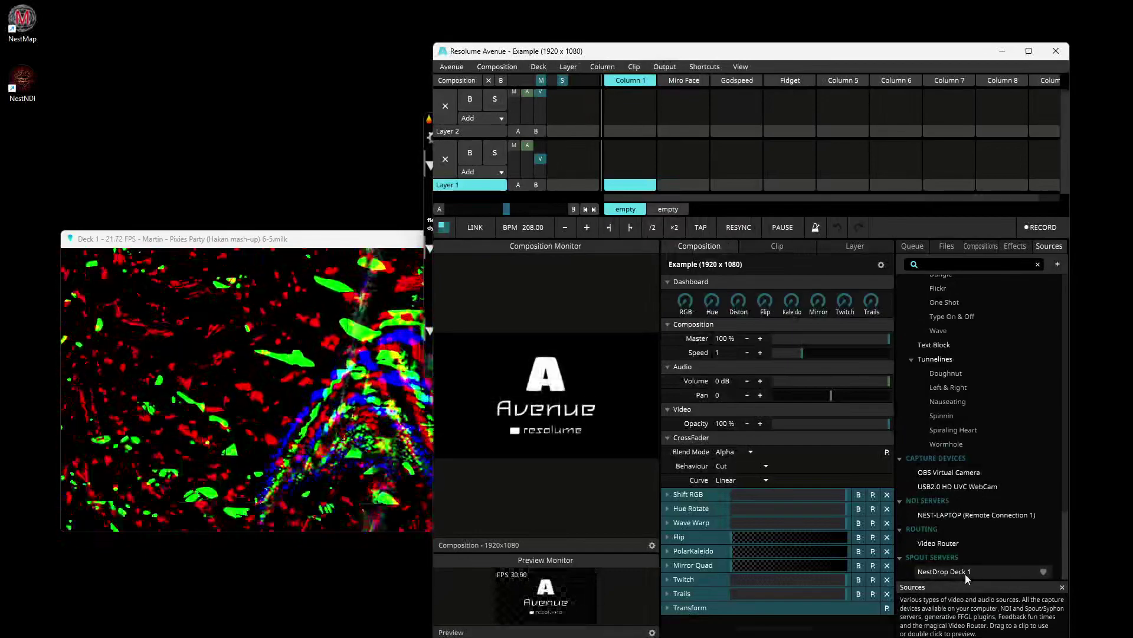
# - Drop the NestDrop Deck 1 Spout source into Layer 2, Column 1 as a 3840 x 1920 clip
pyautogui.moveTo(965, 578); pyautogui.dragTo(632, 108)
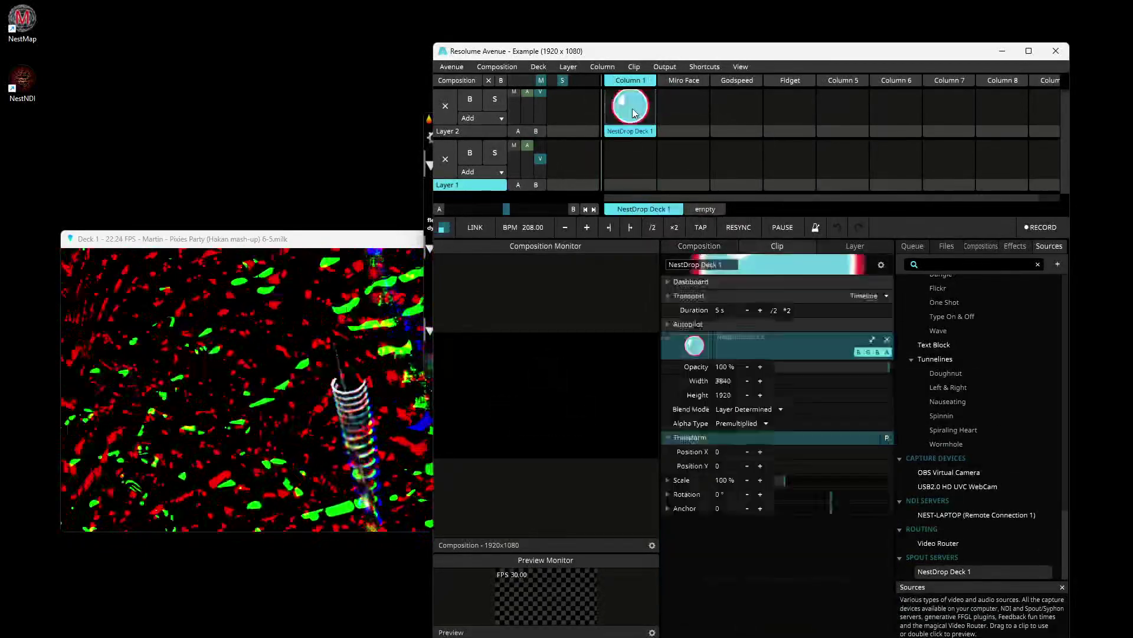
pyautogui.click(497, 67)
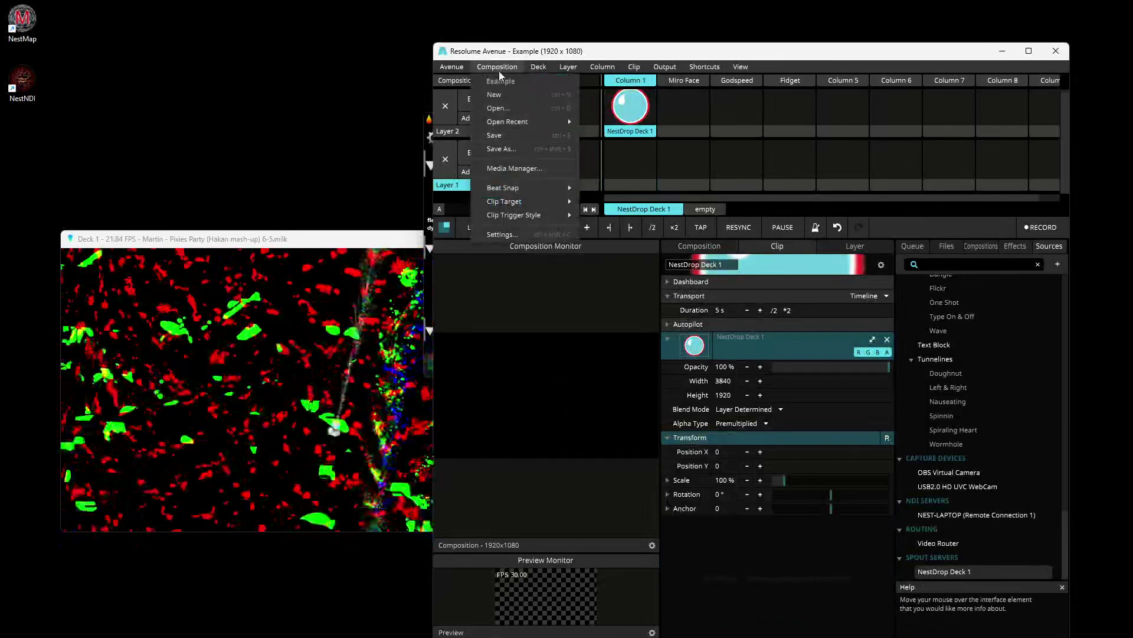
pyautogui.click(502, 67)
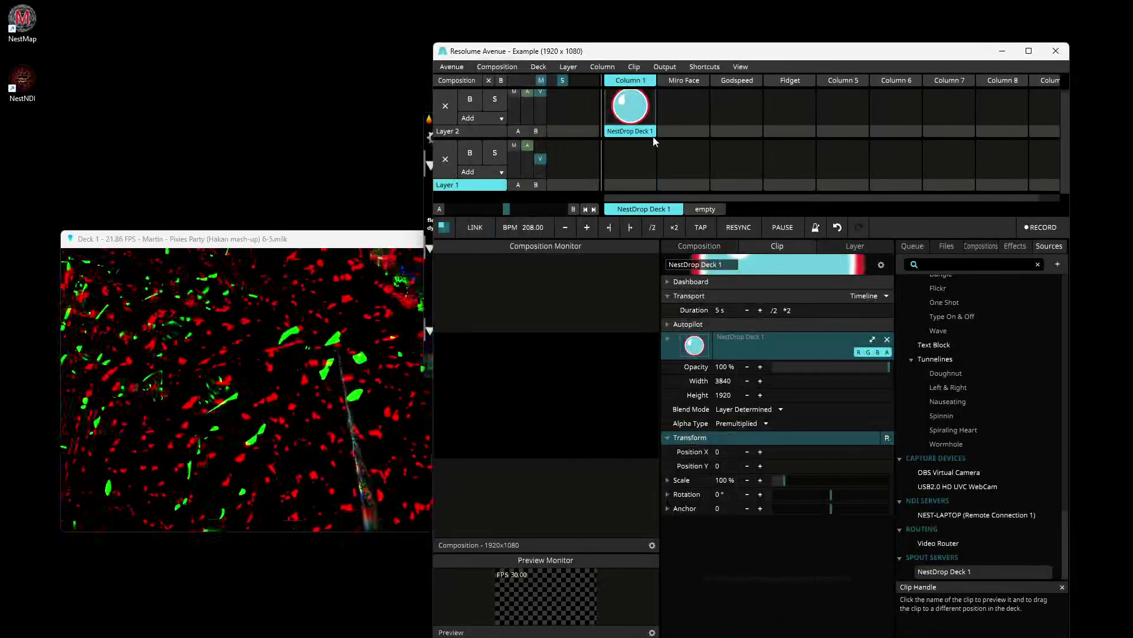
# - Copy the NestDrop Deck 1 clip into the neighbouring Layer 2 slot, then launch Task Manager
pyautogui.moveTo(632, 116); pyautogui.dragTo(573, 109)
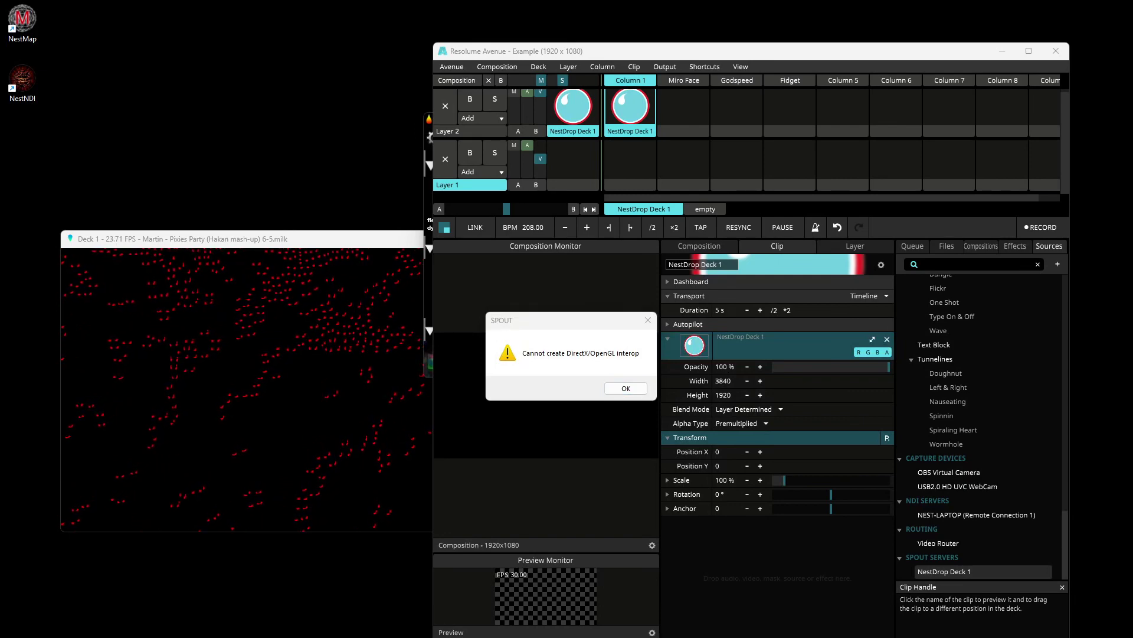
pyautogui.hotkey('ctrl', 'shift', 'Escape')
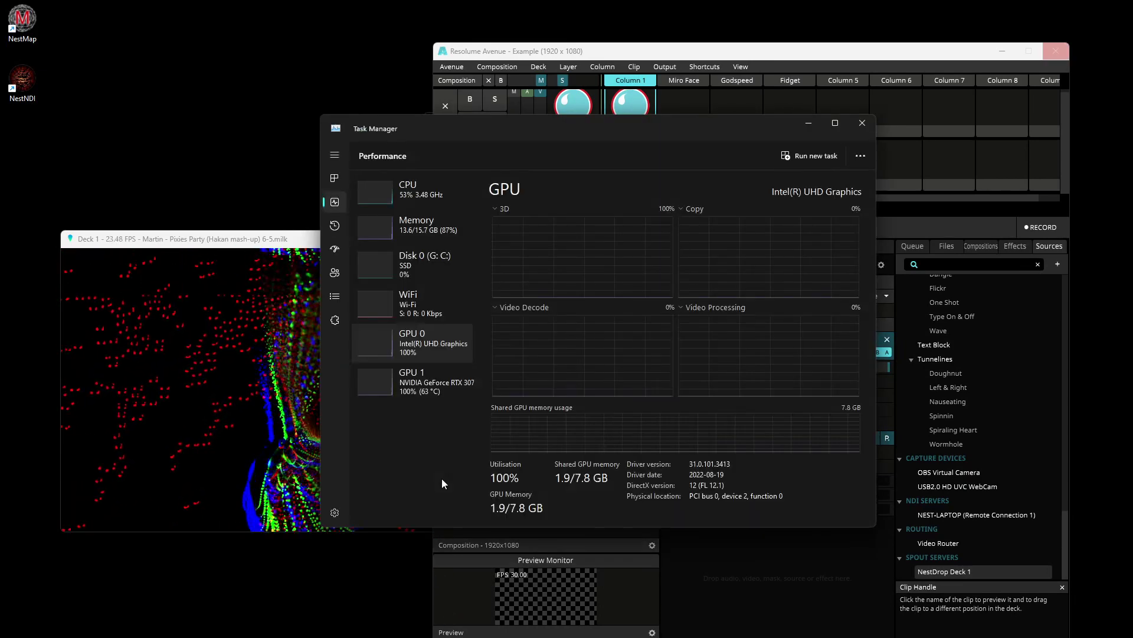
# - Show the Processes list and toggle the GPU engine column off and back on
pyautogui.click(335, 178)
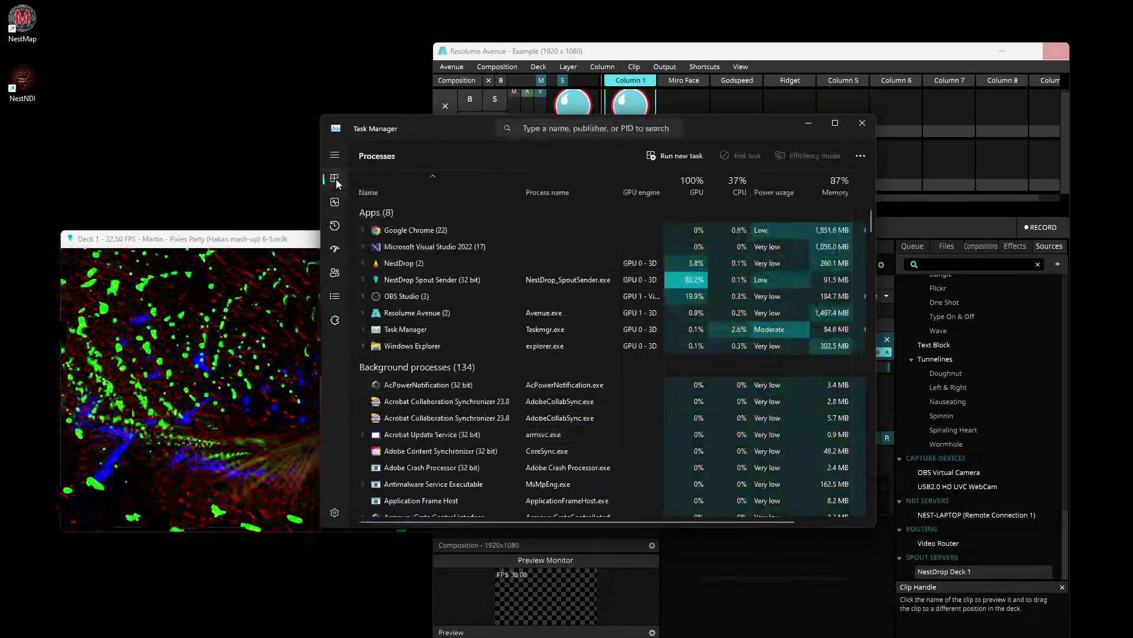
pyautogui.scroll(-1, 647, 215)
pyautogui.rightClick(642, 191)
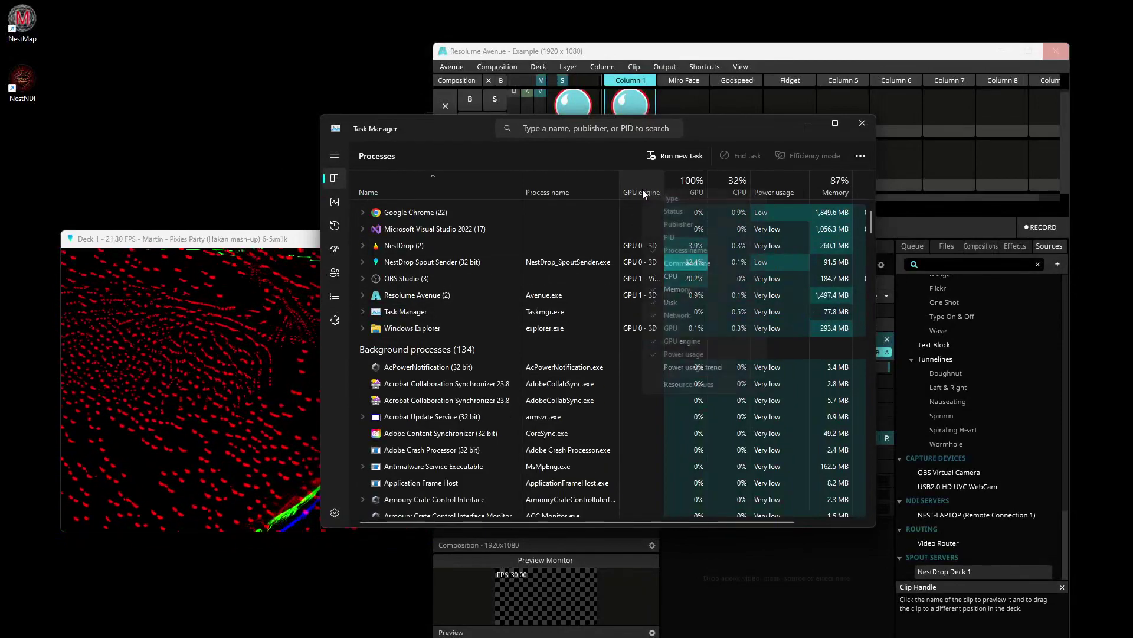
pyautogui.click(676, 342)
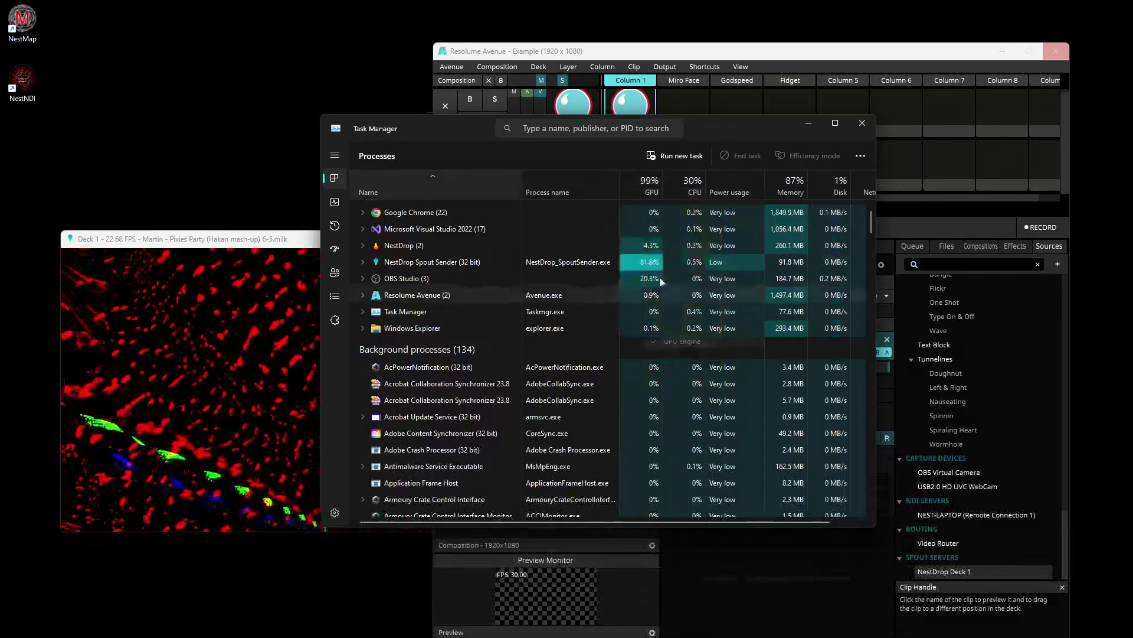
pyautogui.rightClick(640, 187)
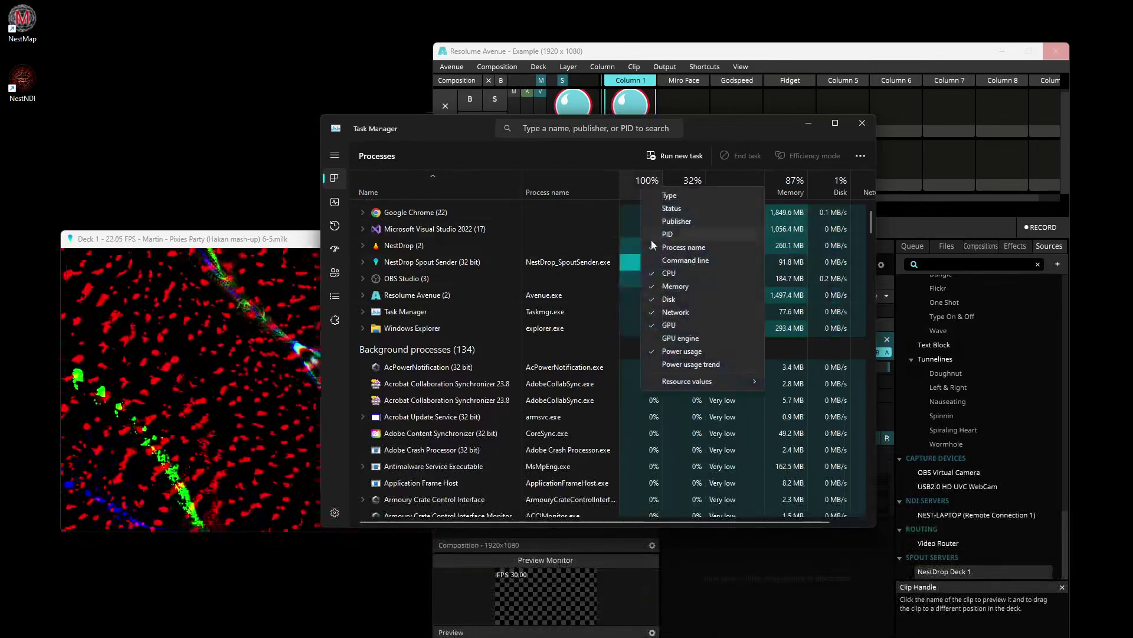
pyautogui.click(678, 339)
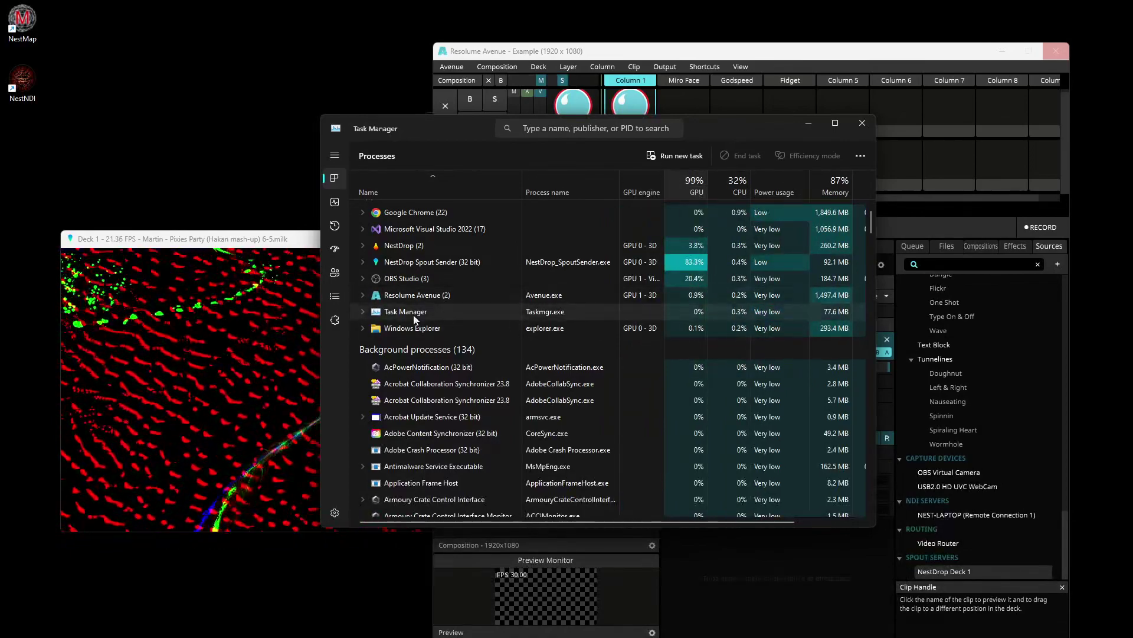
# - Expand NestDrop (2): its Spout Sender uses about 84% on GPU 0, Resolume runs on GPU 1
pyautogui.click(354, 263)
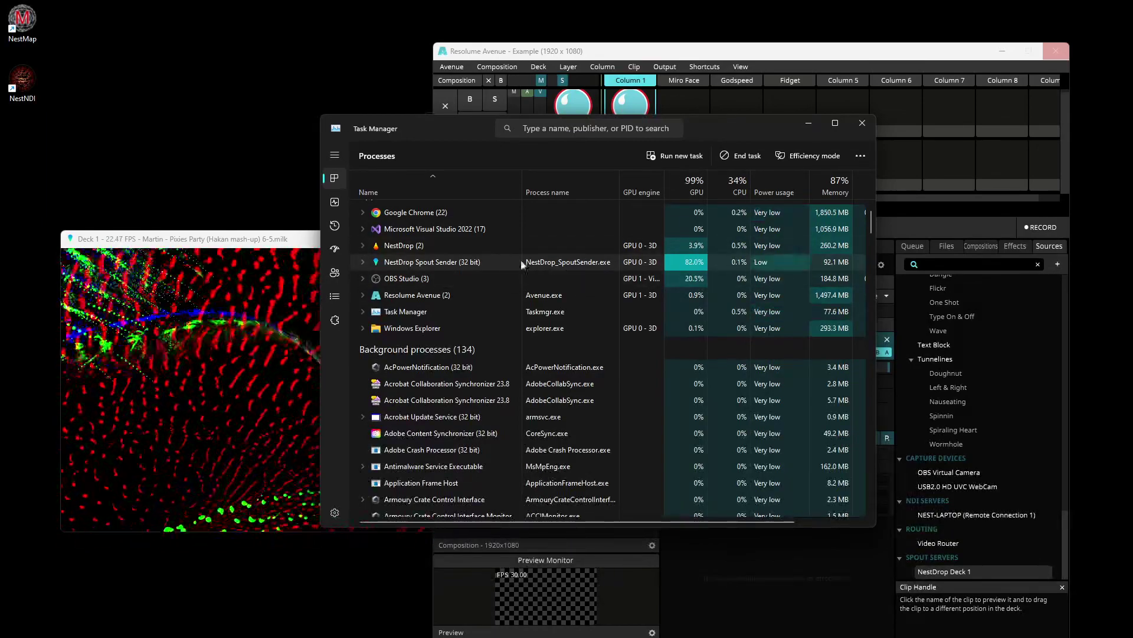
pyautogui.click(363, 245)
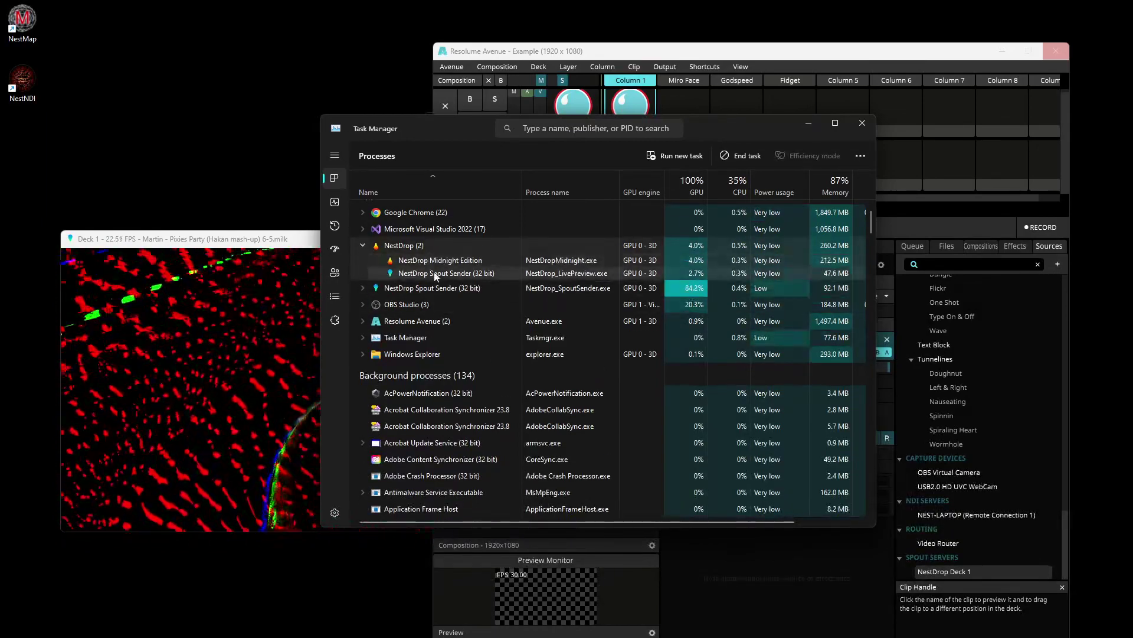
pyautogui.scroll(-1, 608, 259)
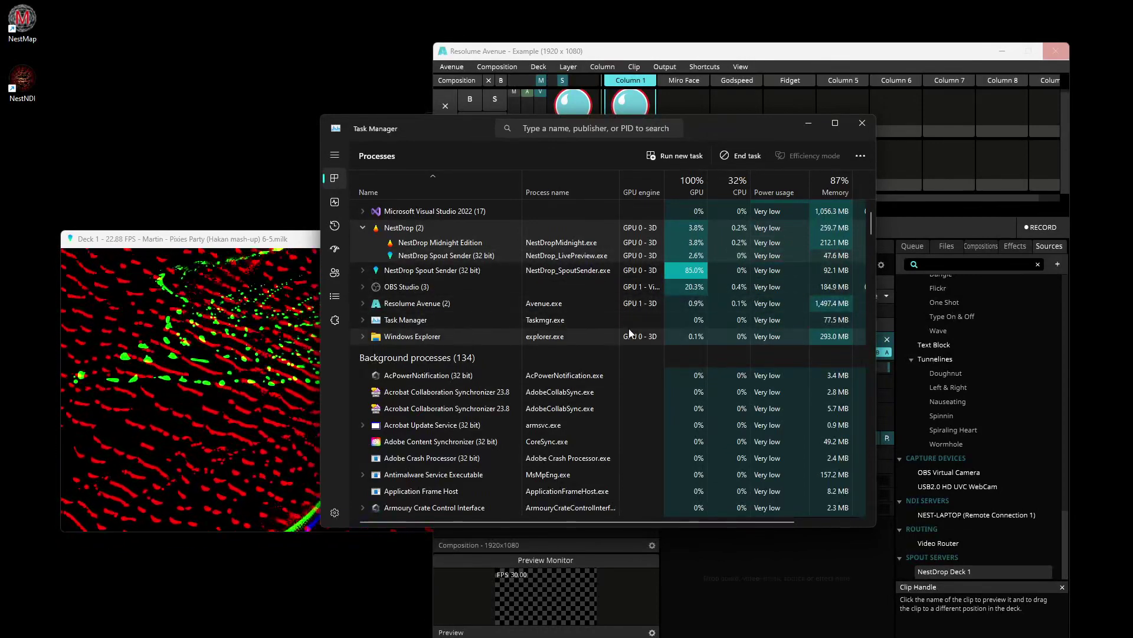
pyautogui.scroll(-1, 636, 266)
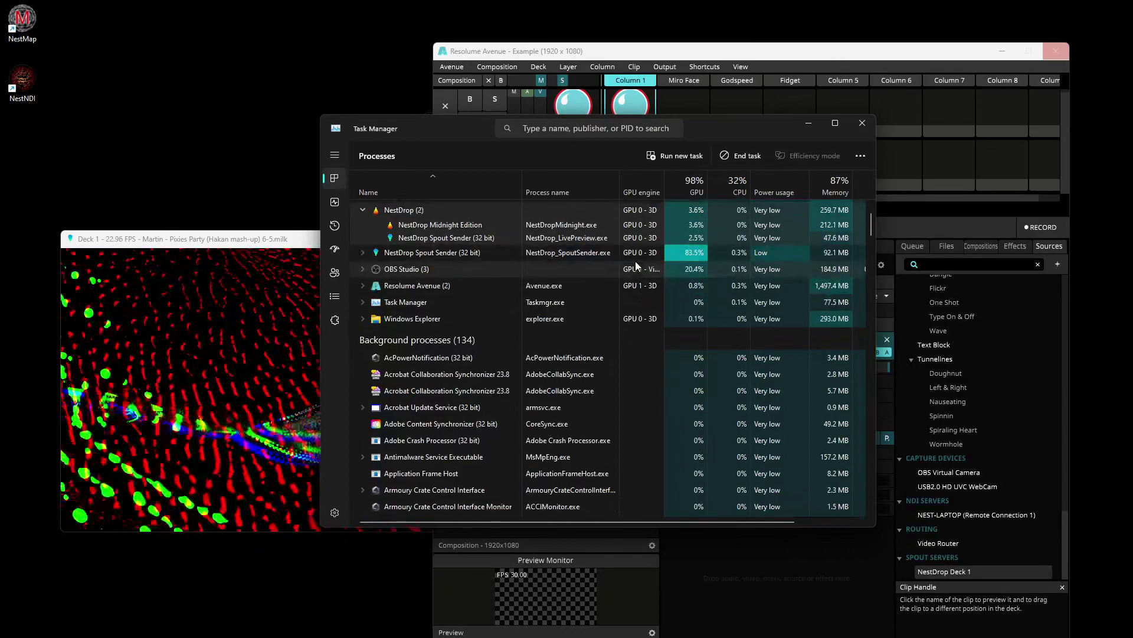
pyautogui.scroll(3, 572, 349)
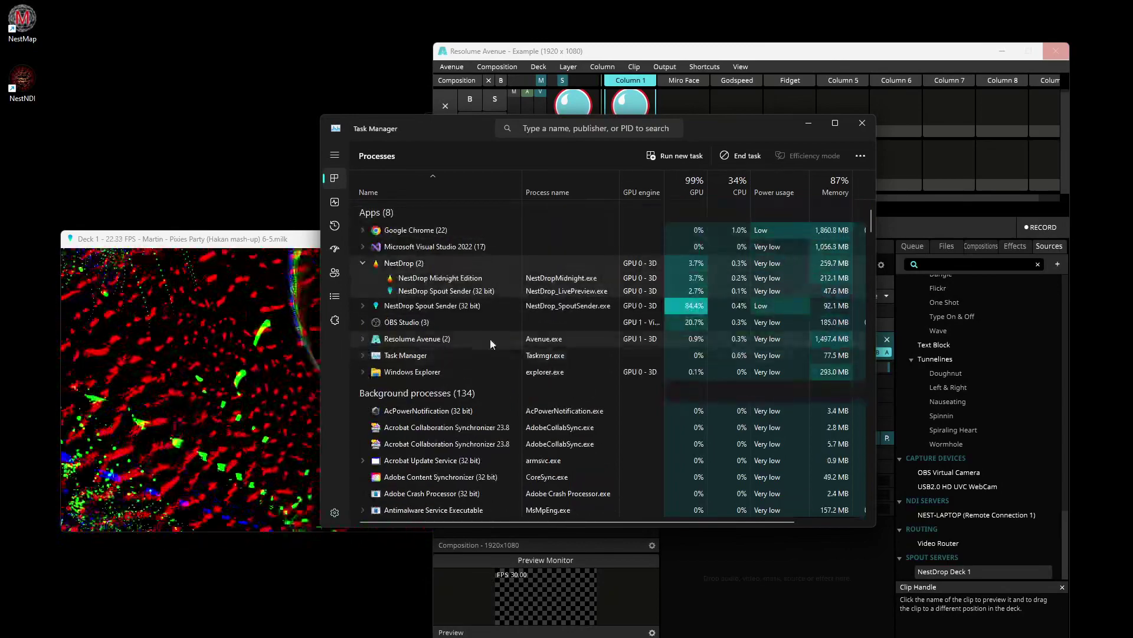
# - Quit NestDrop, close its Deck 1 output window, and dismiss the Spout interop error
pyautogui.click(808, 122)
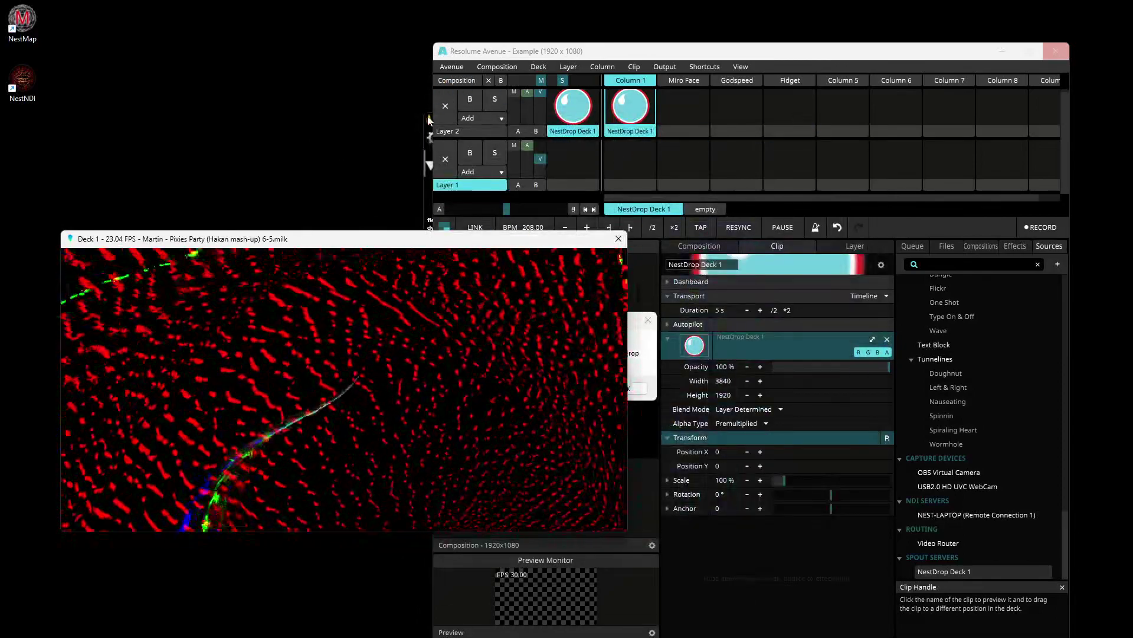
pyautogui.click(1005, 121)
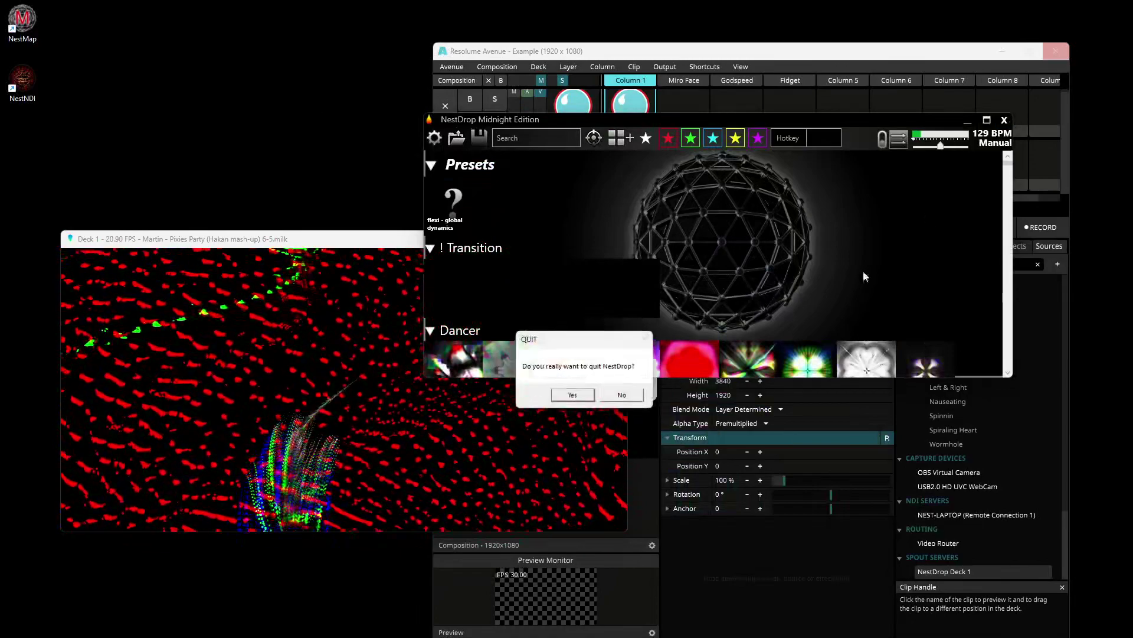
pyautogui.click(578, 394)
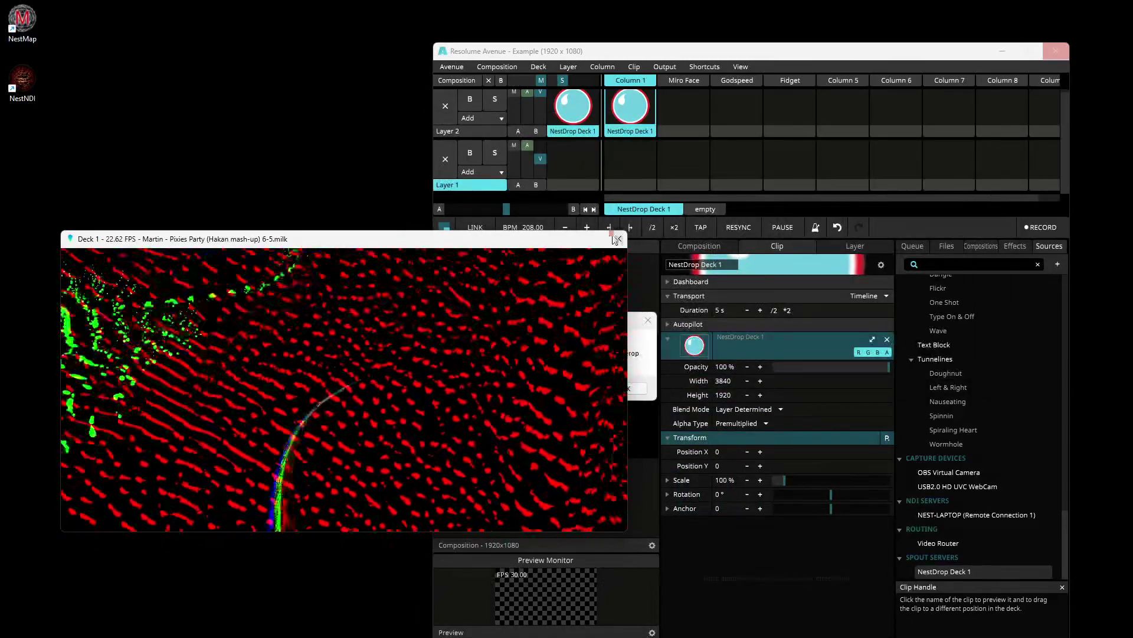
pyautogui.click(618, 238)
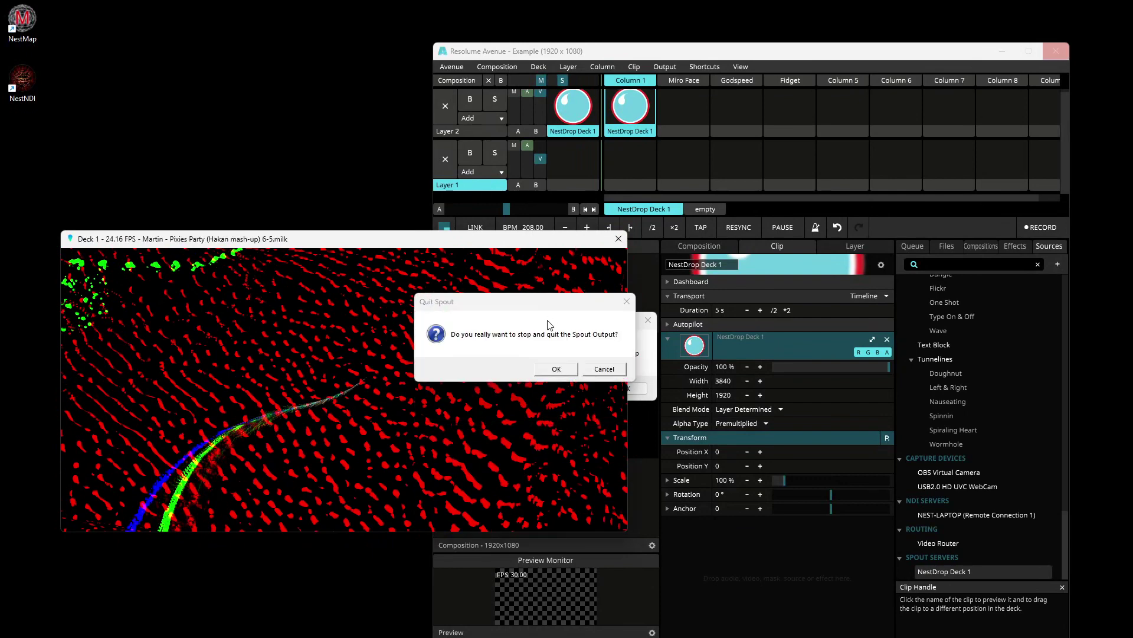
pyautogui.click(556, 369)
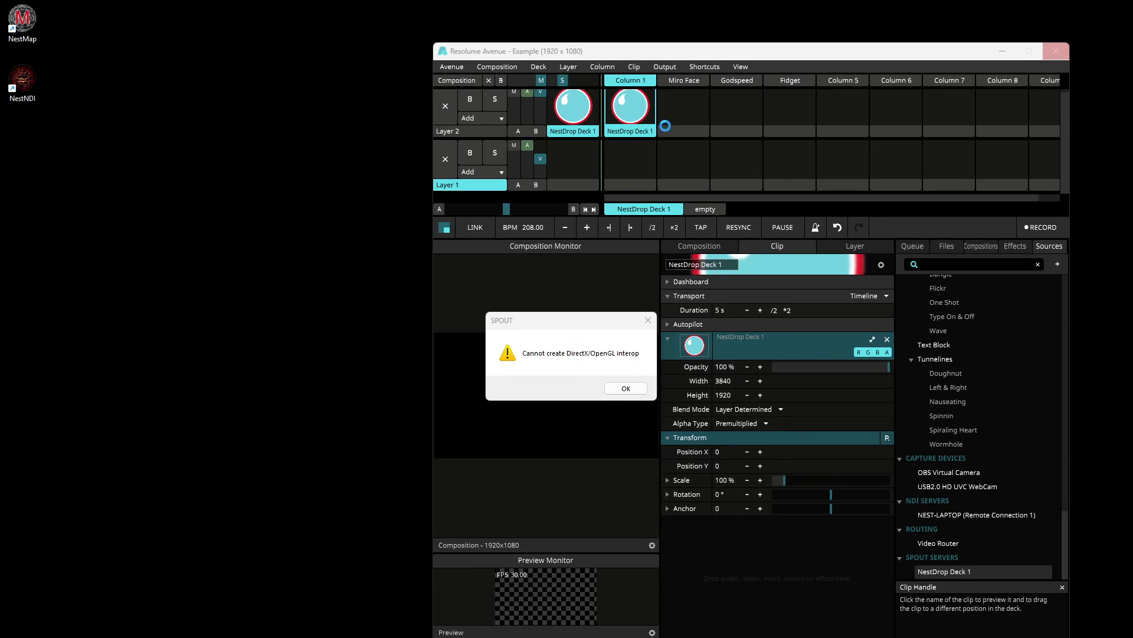
pyautogui.press('Return')
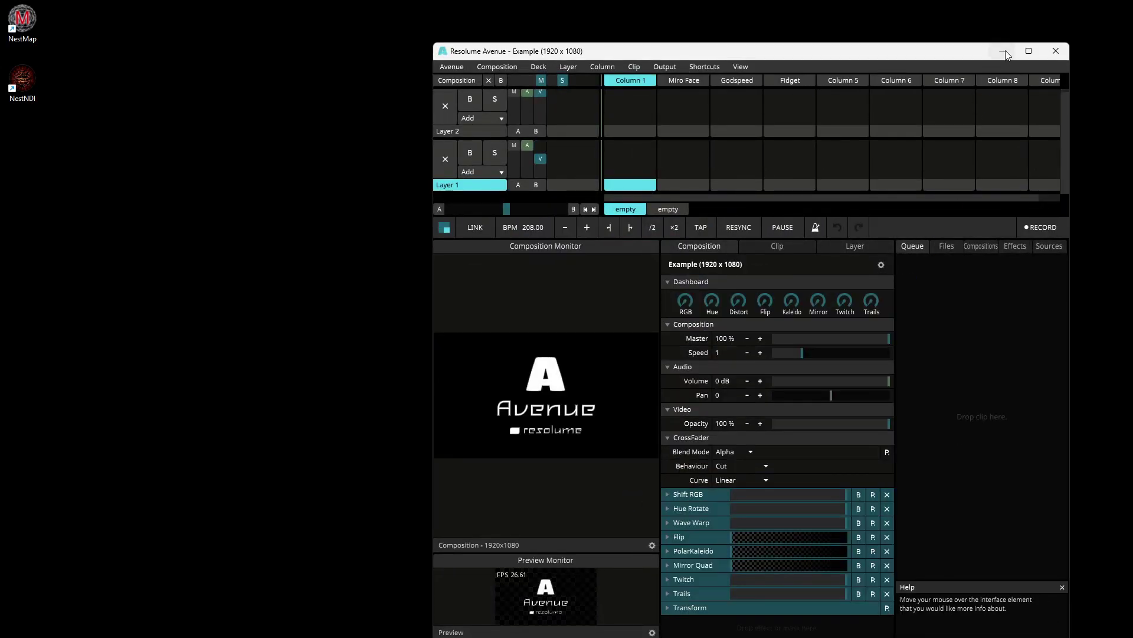
# - Minimize Resolume and go to System > Display > Graphics, at the top of the custom apps list
pyautogui.click(1002, 51)
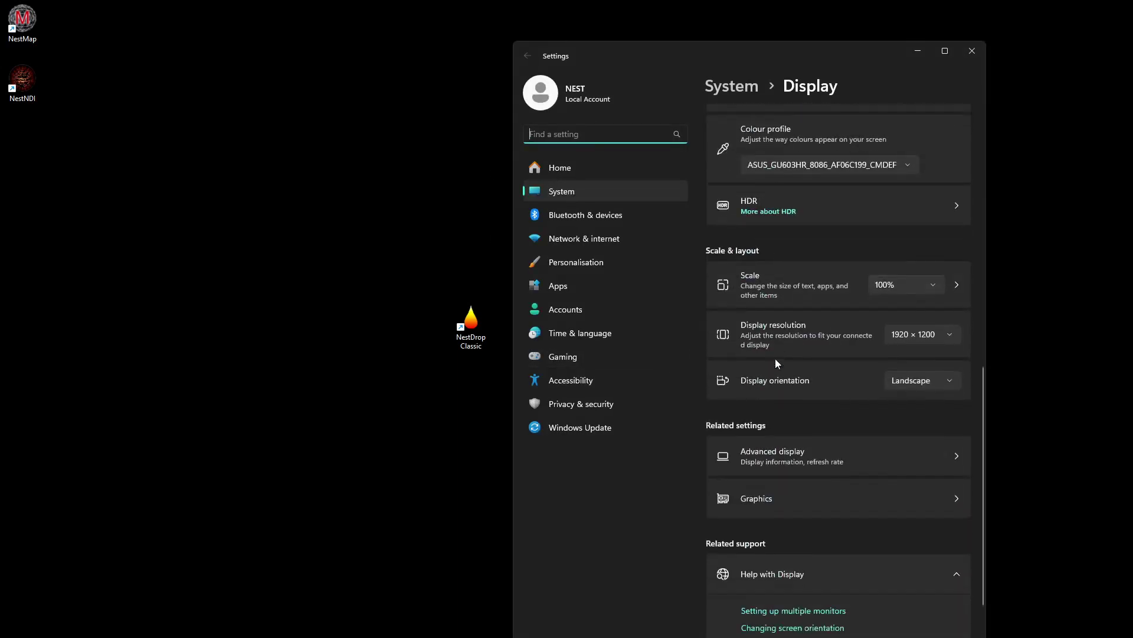
pyautogui.scroll(2, 775, 360)
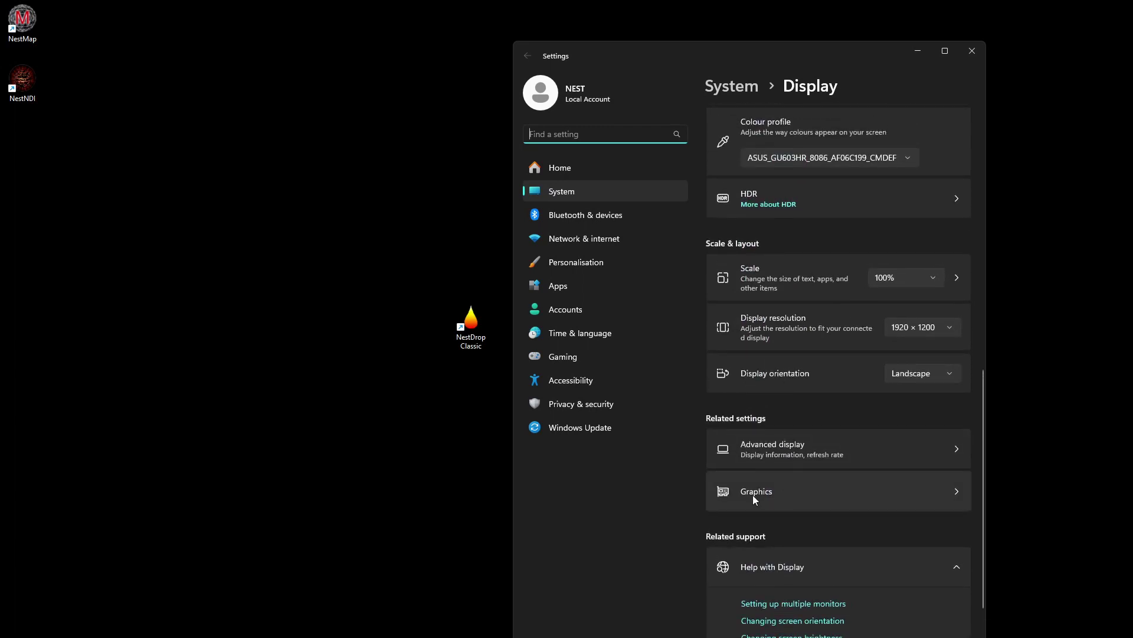
pyautogui.click(835, 491)
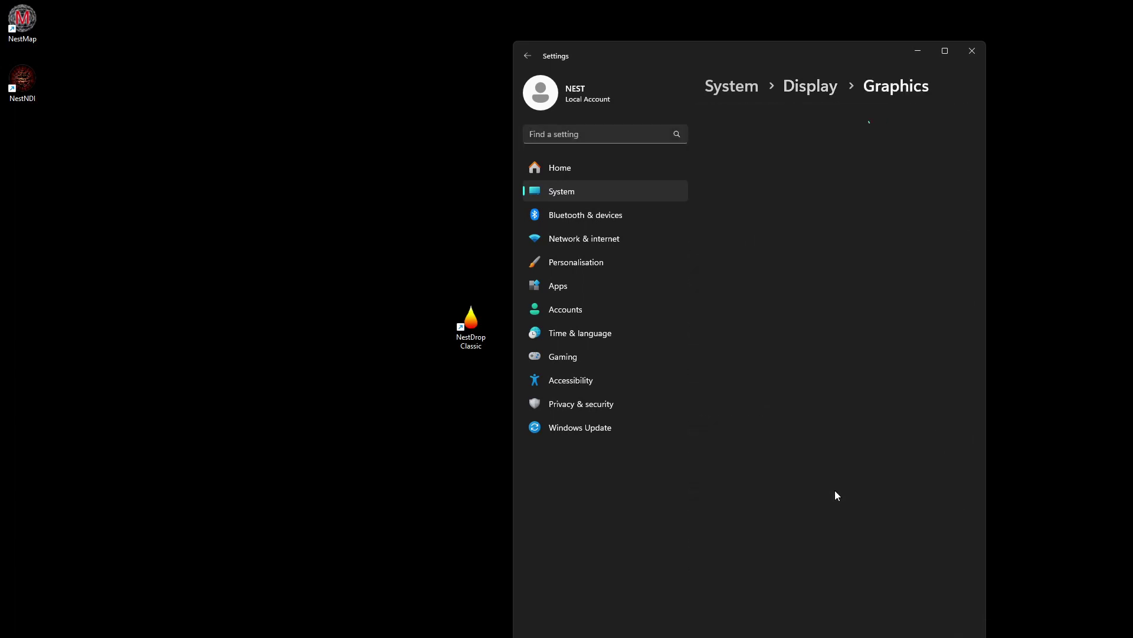
pyautogui.scroll(-10, 829, 463)
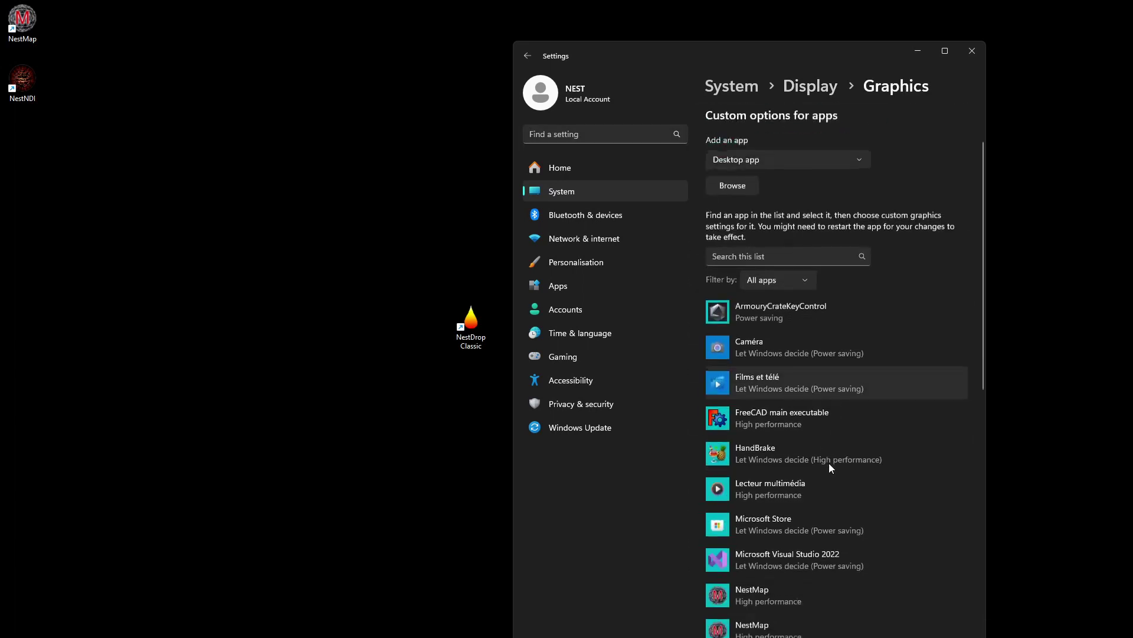
pyautogui.scroll(9, 829, 463)
pyautogui.scroll(1, 829, 463)
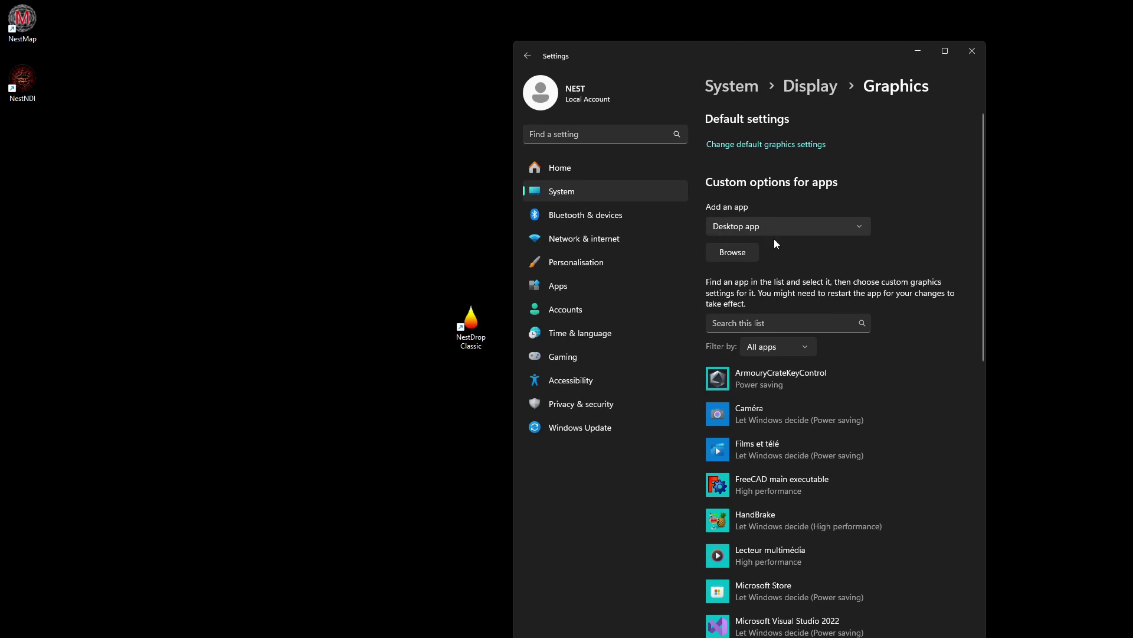
# - Add NestDropMidnight.exe from the Release folder to the graphics app list
pyautogui.click(735, 254)
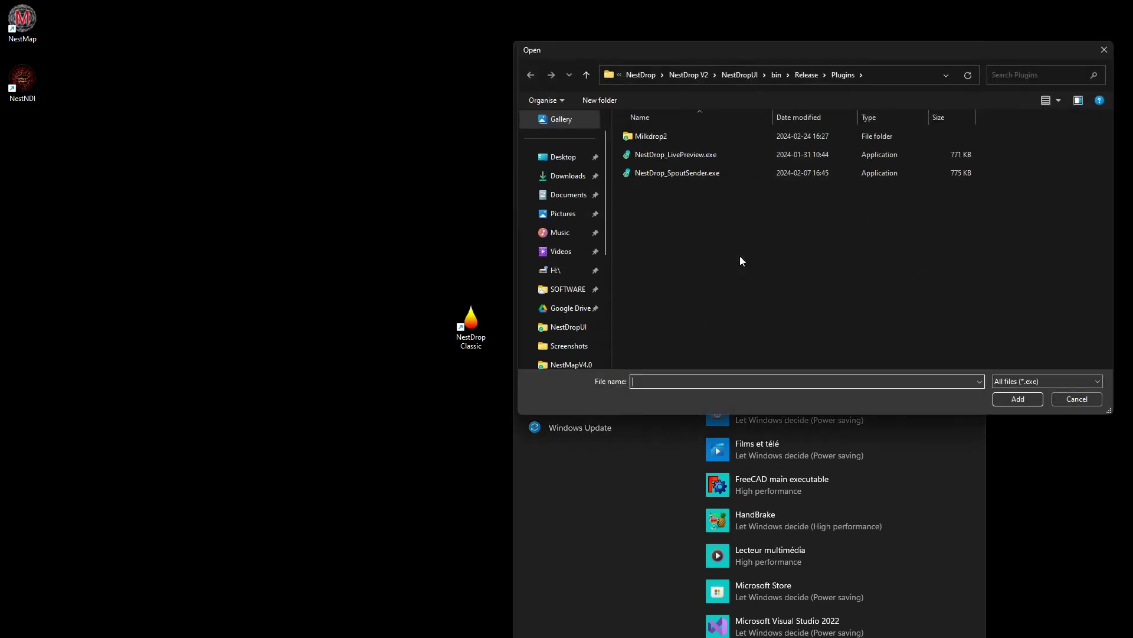
pyautogui.click(586, 75)
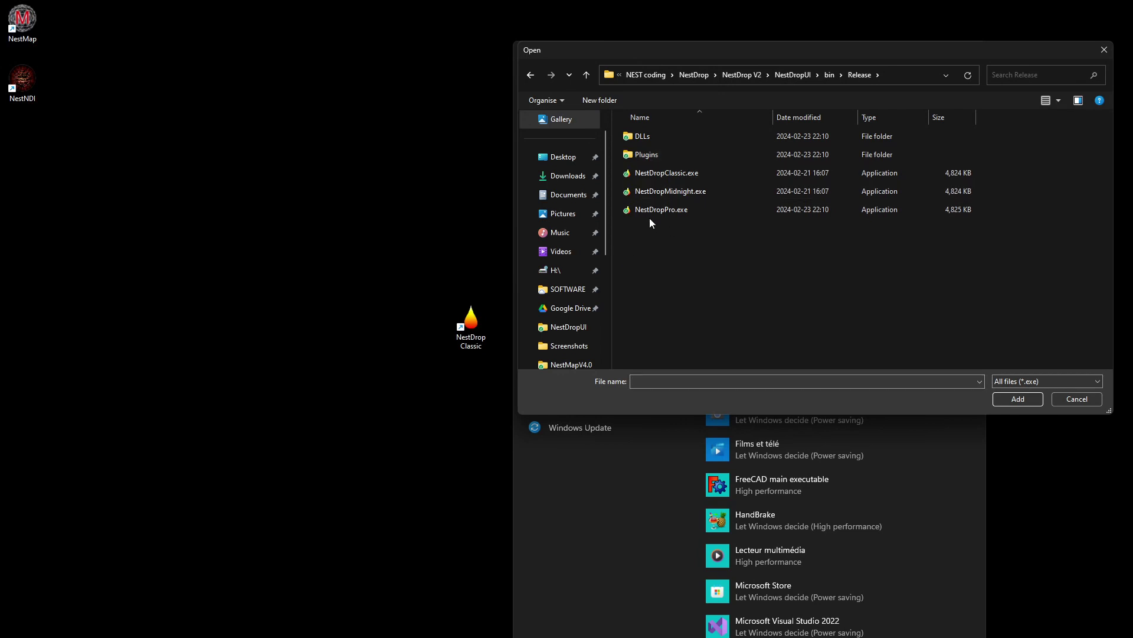
pyautogui.click(678, 194)
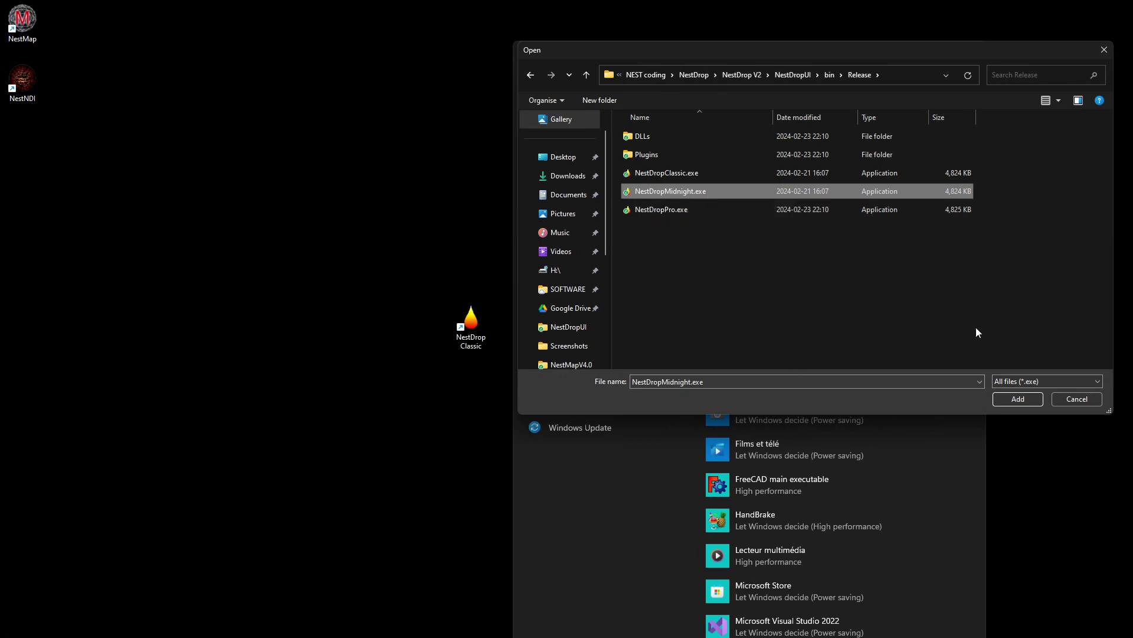
pyautogui.click(1022, 401)
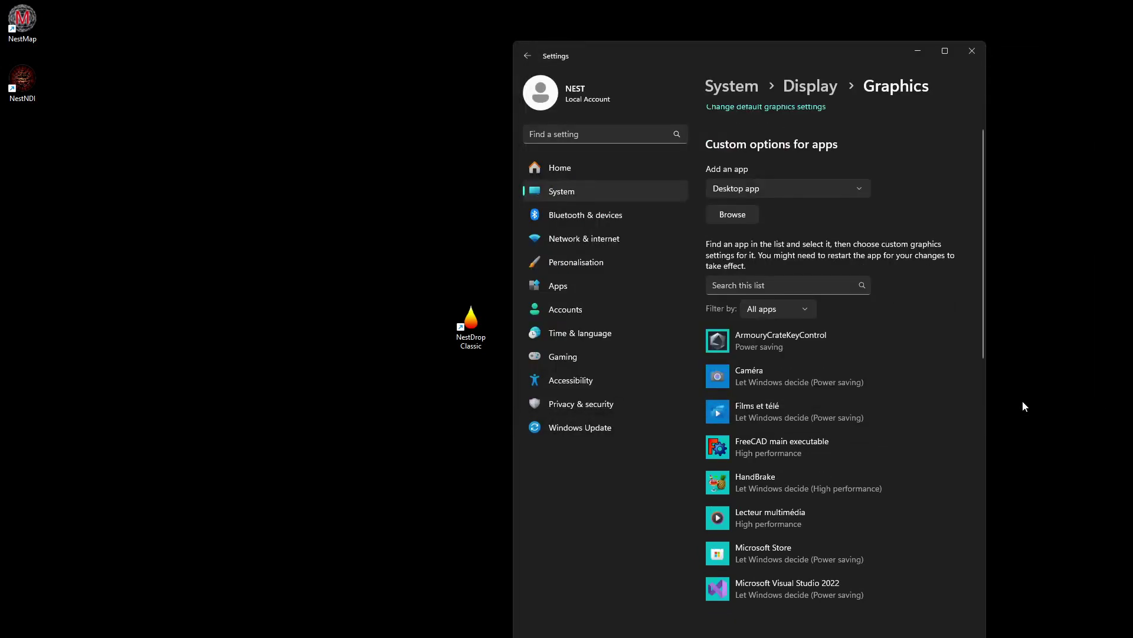
# - Add Plugins\NestDrop_LivePreview.exe to the graphics app list
pyautogui.click(740, 218)
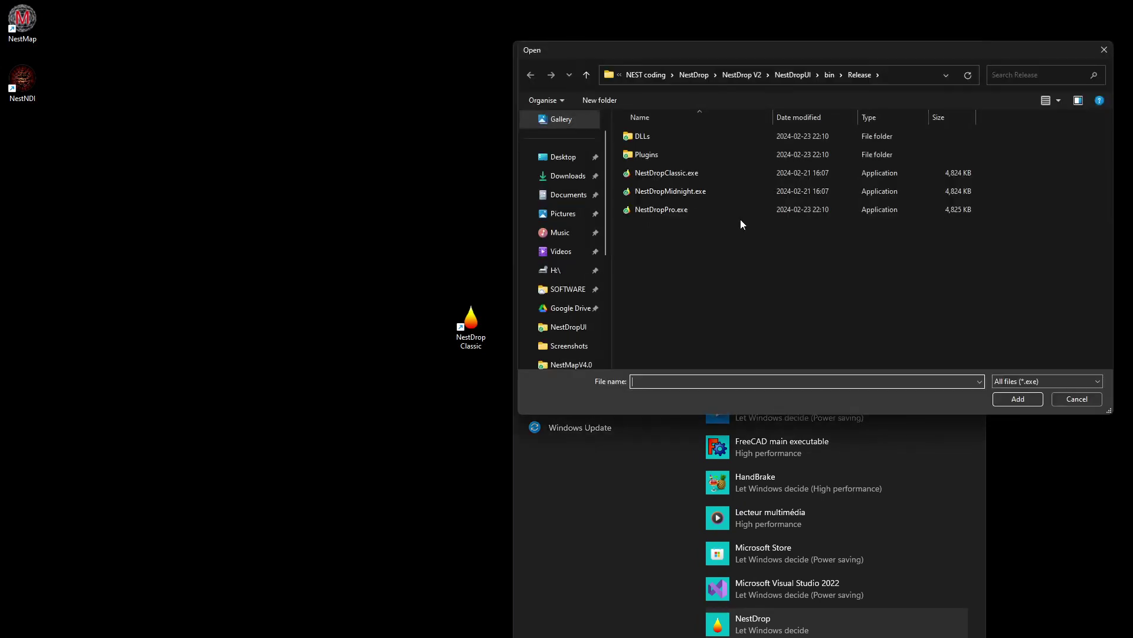
pyautogui.doubleClick(657, 157)
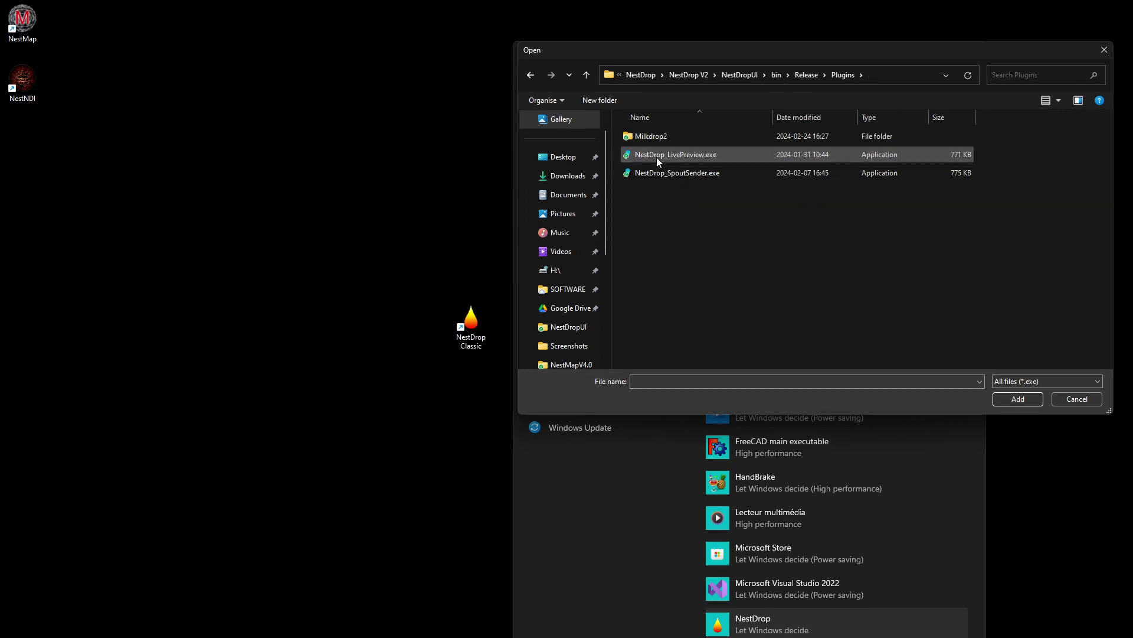
pyautogui.click(671, 157)
pyautogui.click(1005, 399)
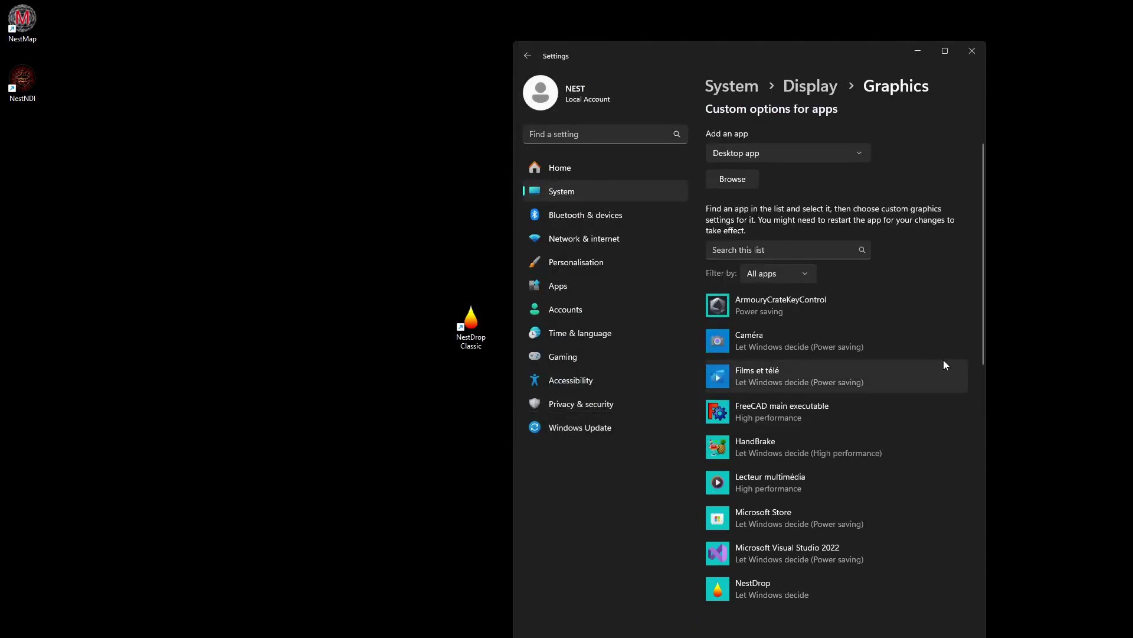
# - Add NestDrop_SpoutSender.exe to the graphics app list
pyautogui.click(743, 183)
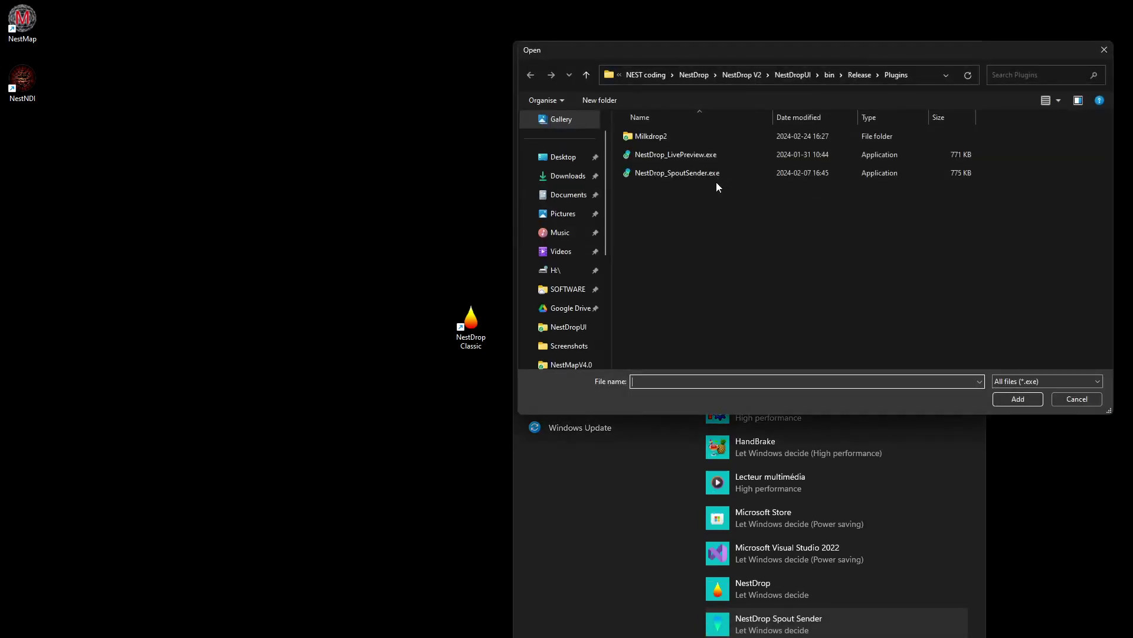
pyautogui.click(667, 174)
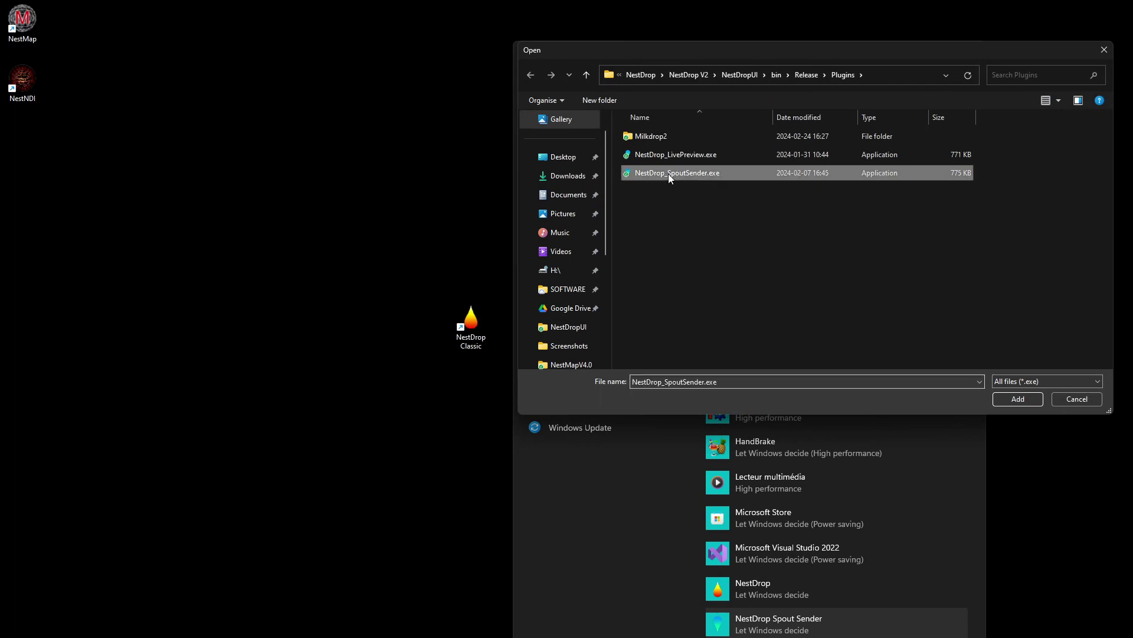
pyautogui.click(1011, 399)
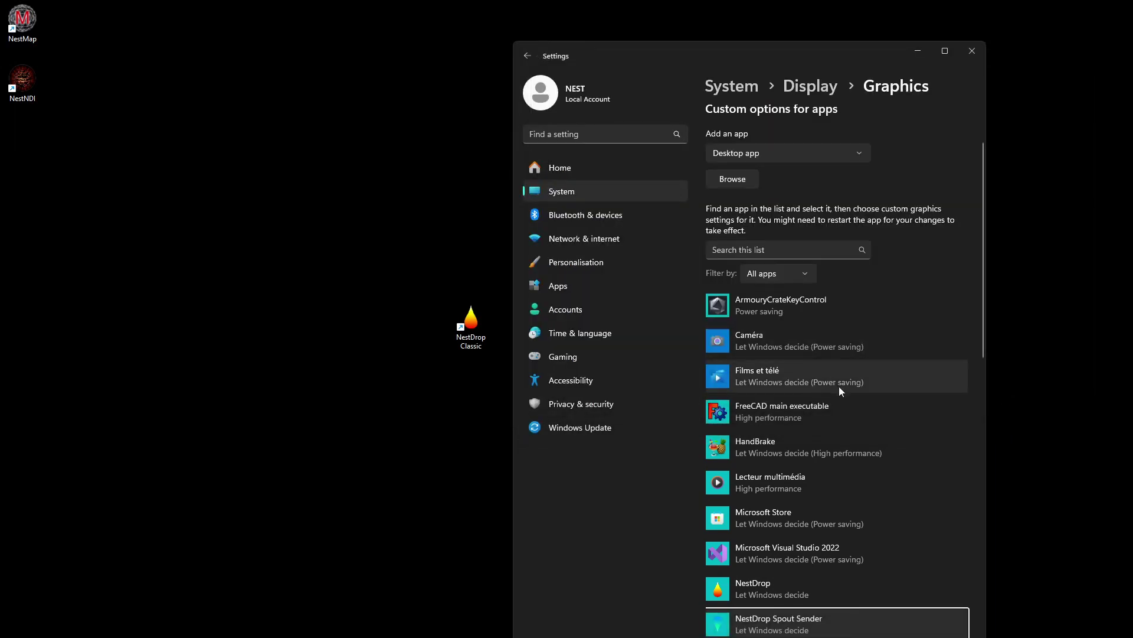
# - Set the NestDrop entry's graphics preference to High performance and save
pyautogui.scroll(-4, 844, 395)
pyautogui.click(787, 335)
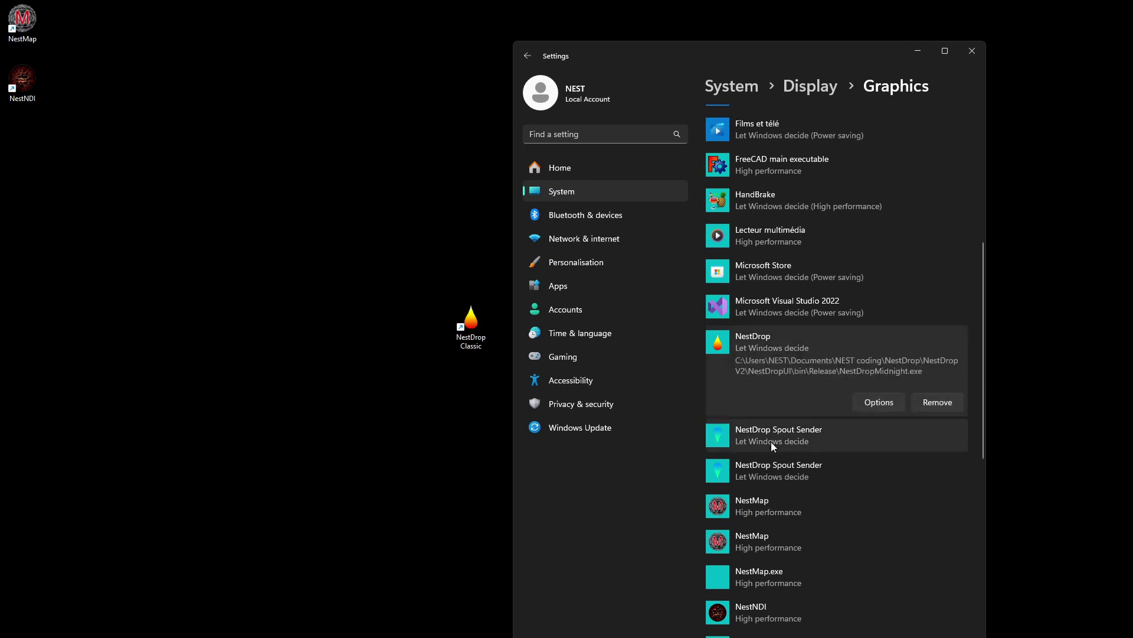
pyautogui.click(874, 404)
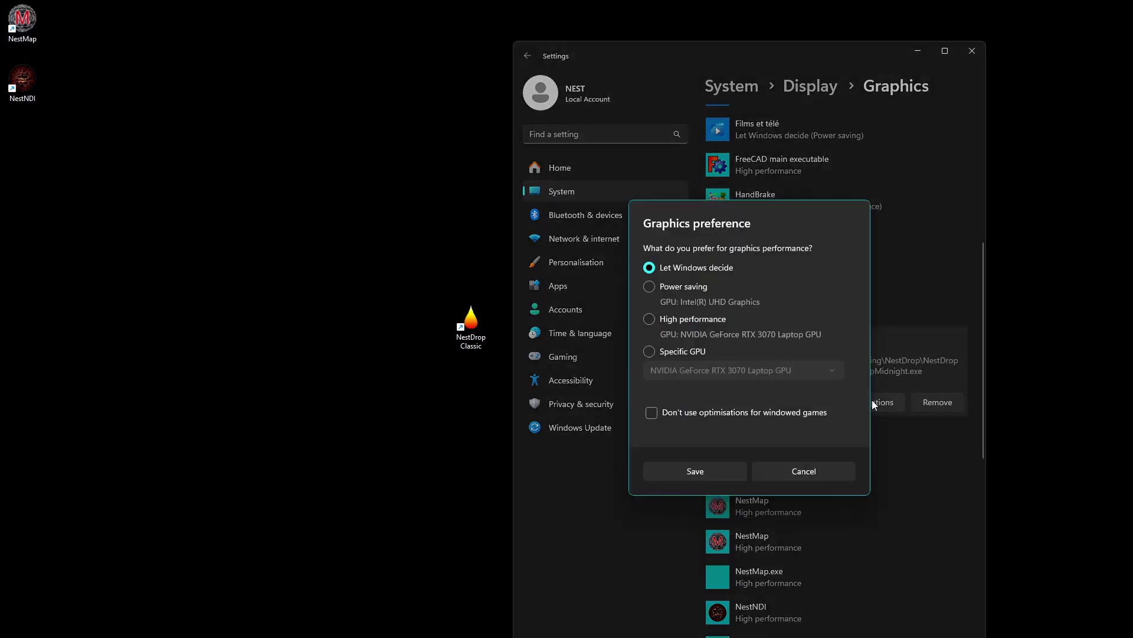
pyautogui.click(691, 319)
pyautogui.click(701, 470)
# - Save High performance for both NestDrop Spout Sender entries
pyautogui.click(824, 426)
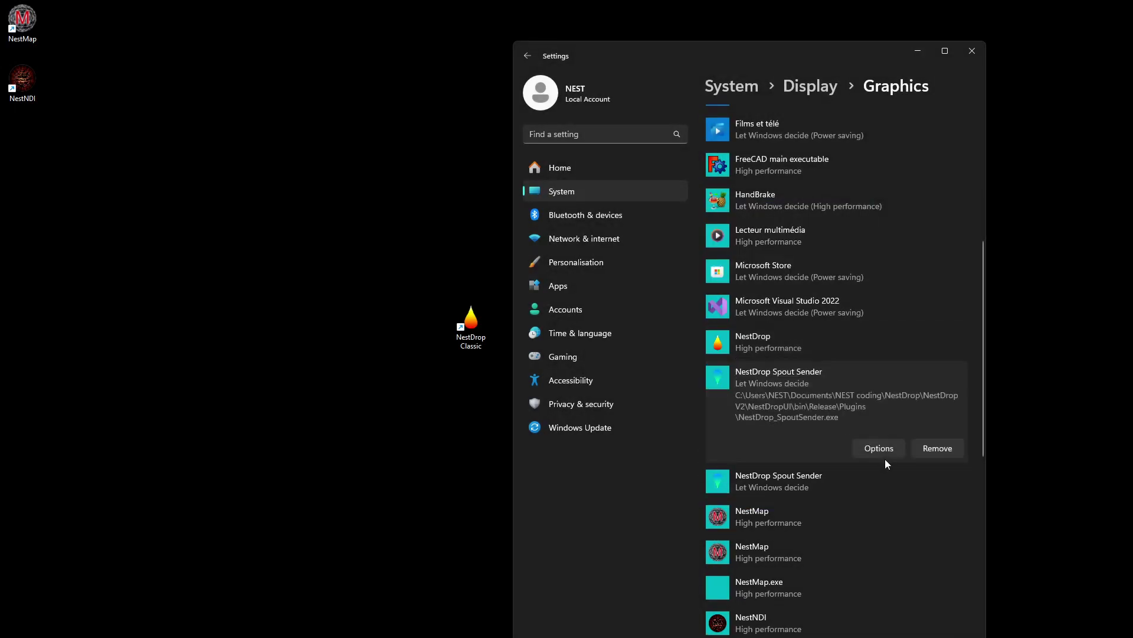
pyautogui.click(881, 448)
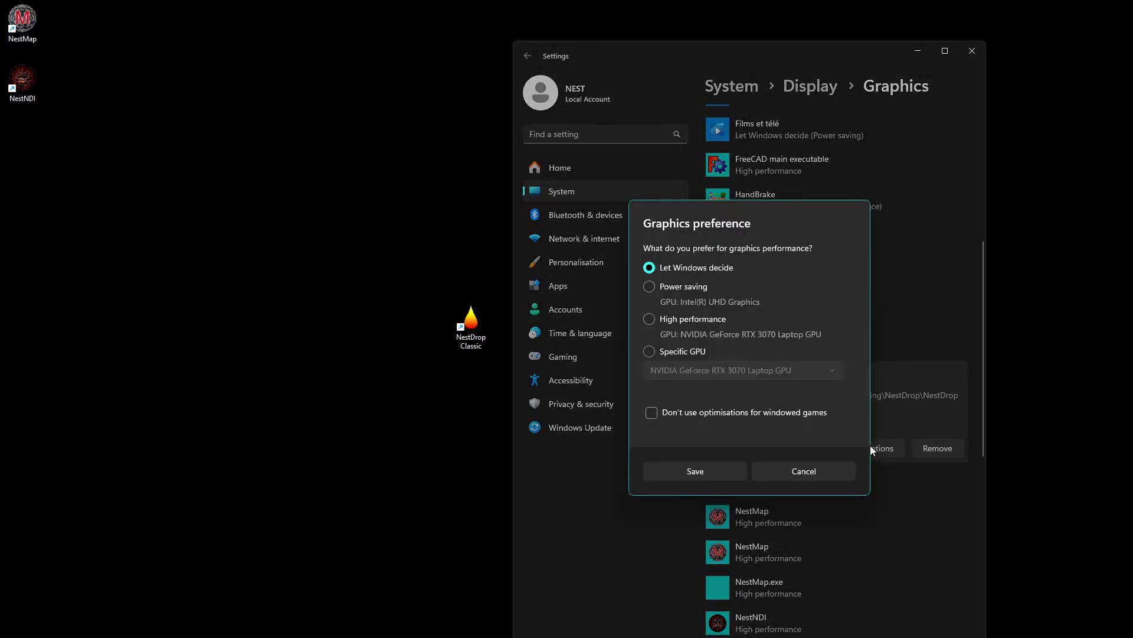
pyautogui.click(701, 471)
pyautogui.click(873, 477)
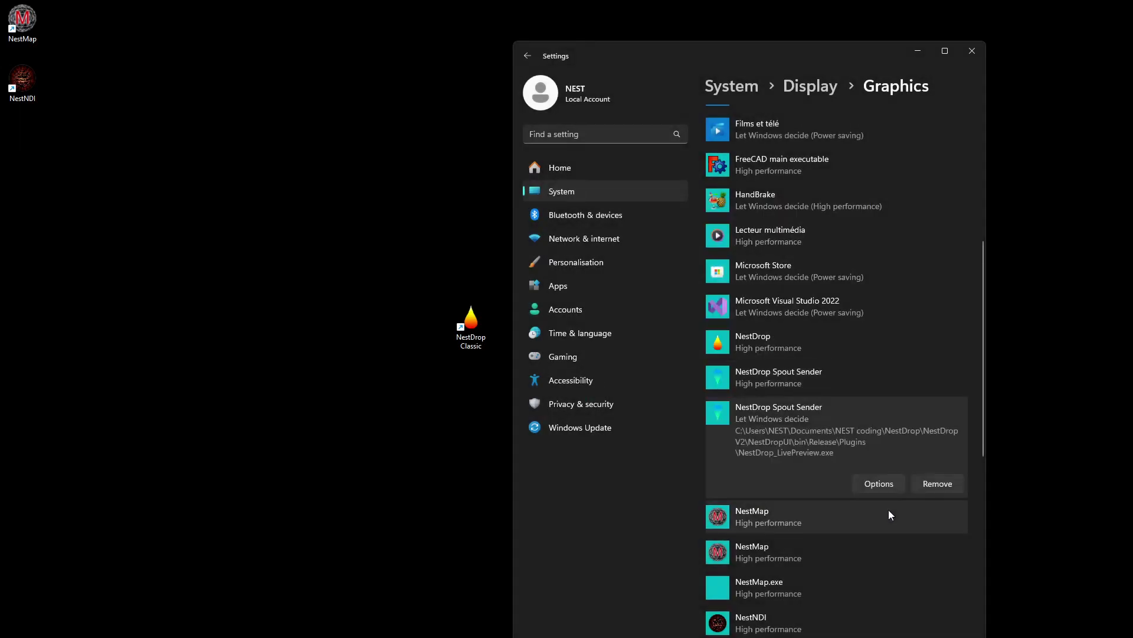
pyautogui.click(883, 484)
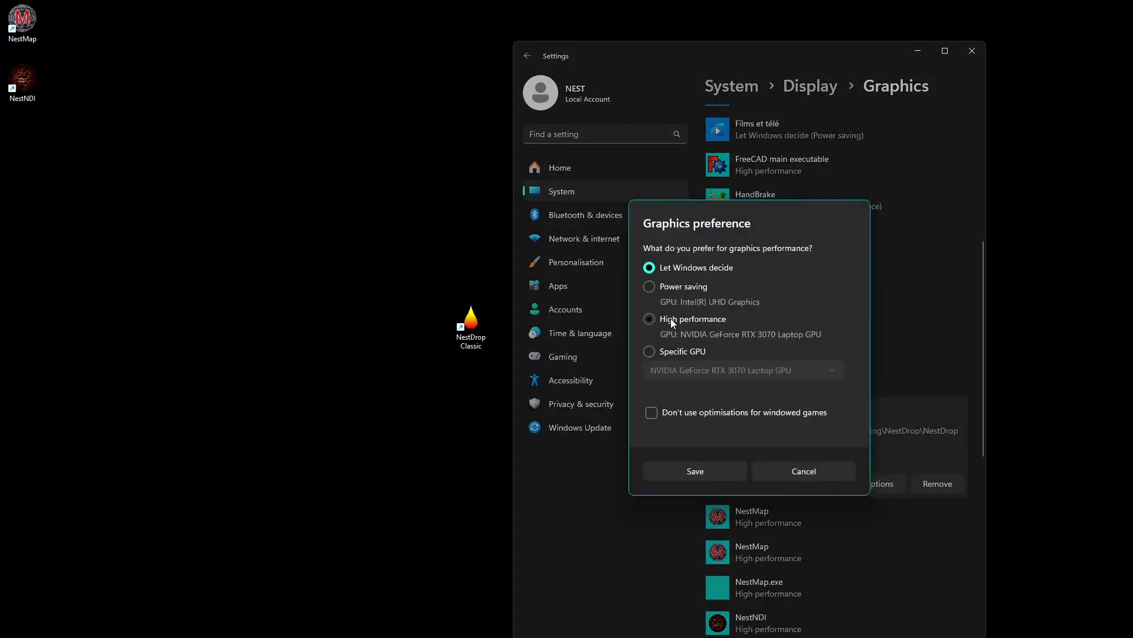
pyautogui.click(713, 471)
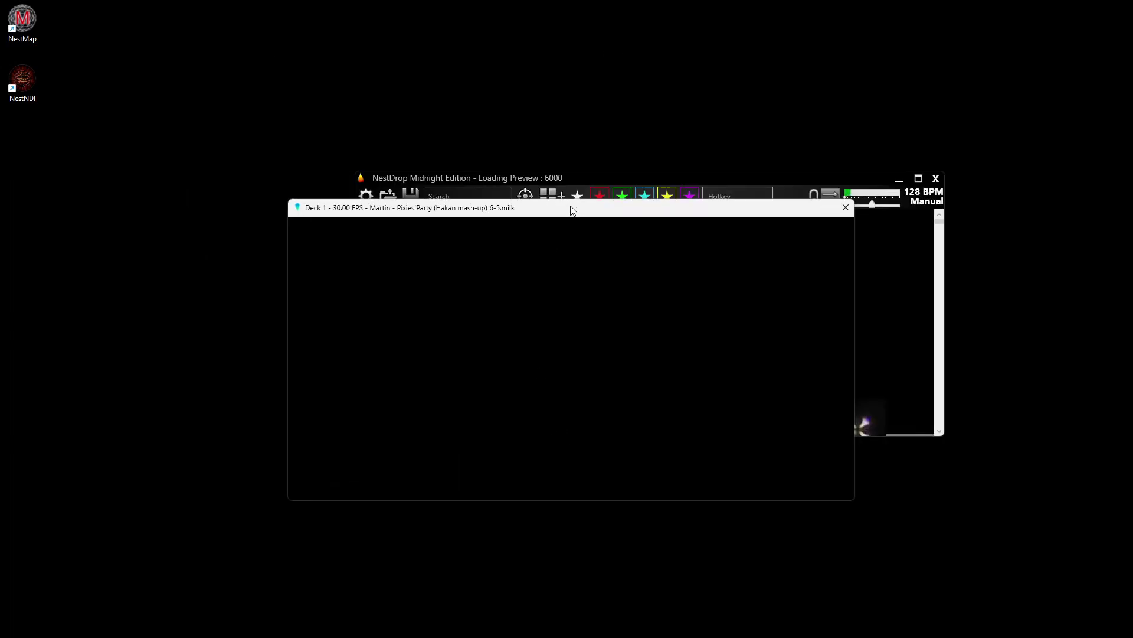
# - Drag the Deck 1 window down and left to uncover the Presets panel
pyautogui.moveTo(570, 212); pyautogui.dragTo(467, 280)
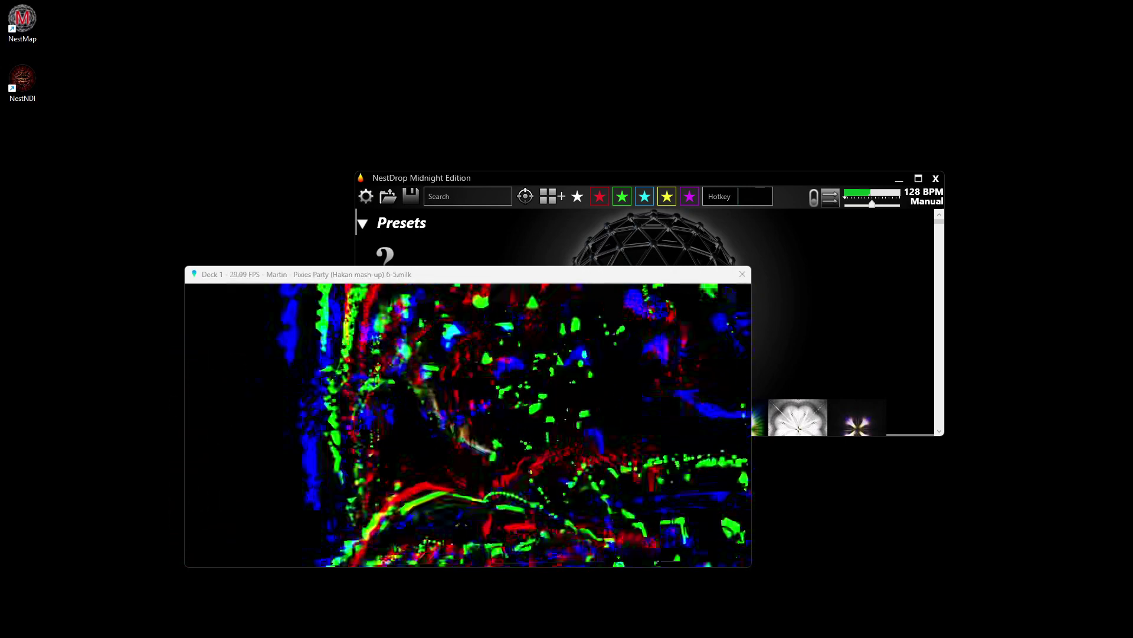
# - In Task Manager, expand NestDrop and its Spout Sender: Midnight Edition on GPU 1, Deck 1 Spout Sender still on GPU 0
pyautogui.hotkey('ctrl', 'shift', 'Escape')
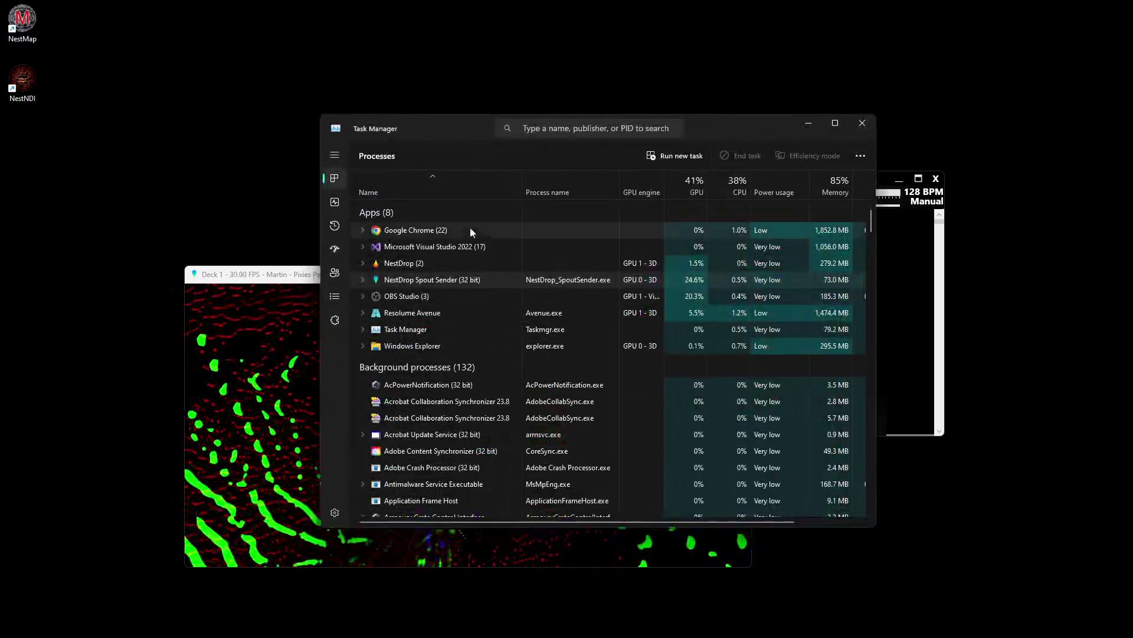
pyautogui.click(363, 265)
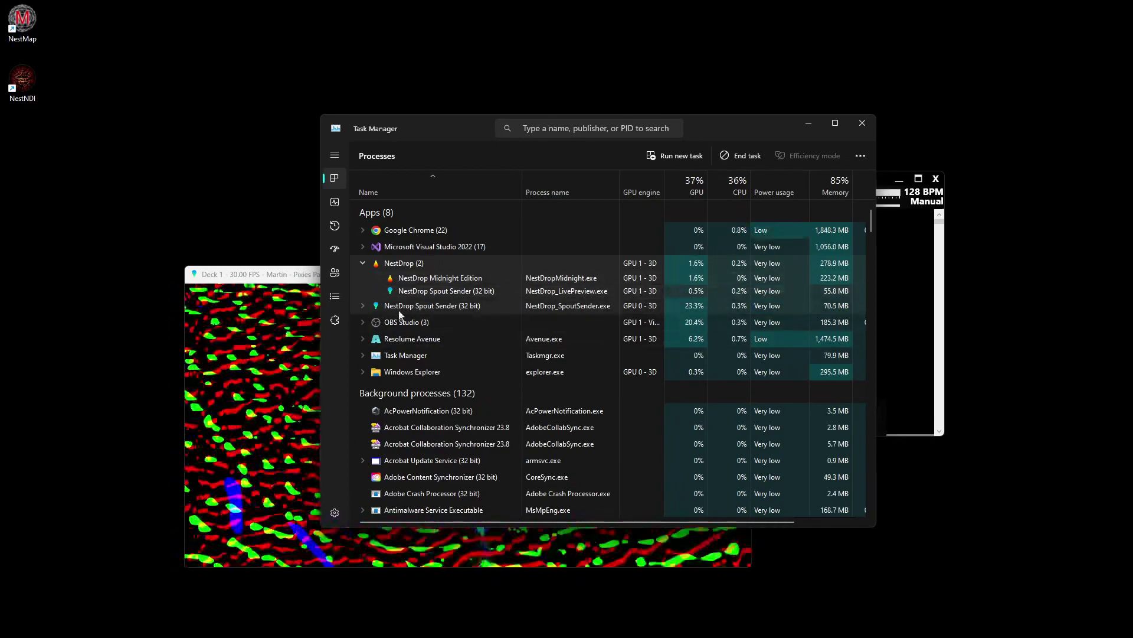
pyautogui.click(362, 306)
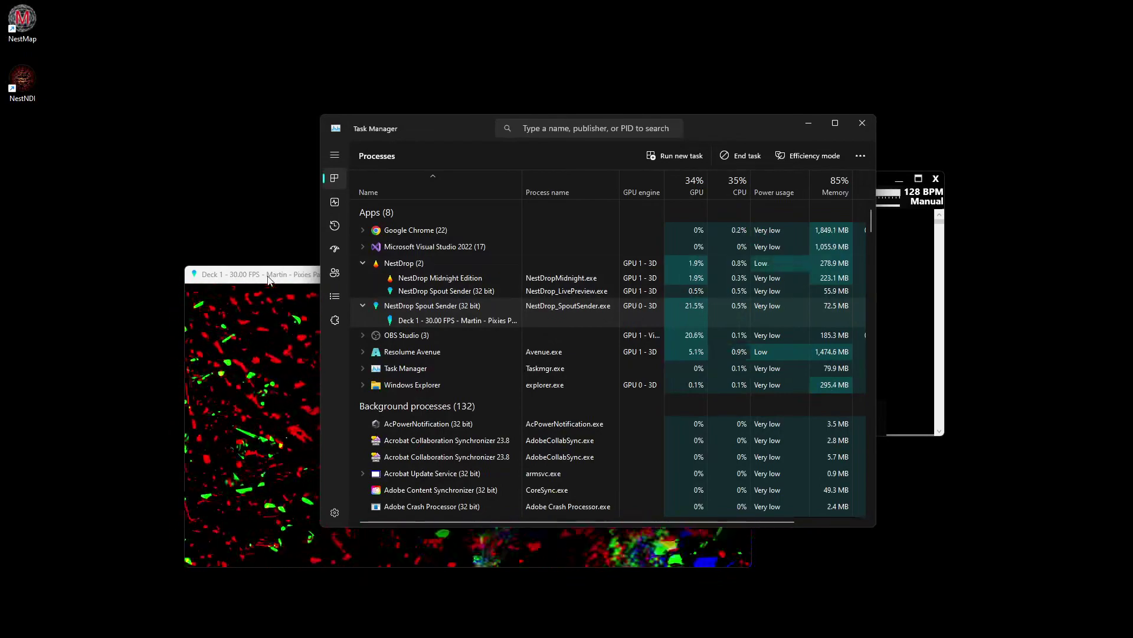
pyautogui.moveTo(268, 280); pyautogui.dragTo(157, 282)
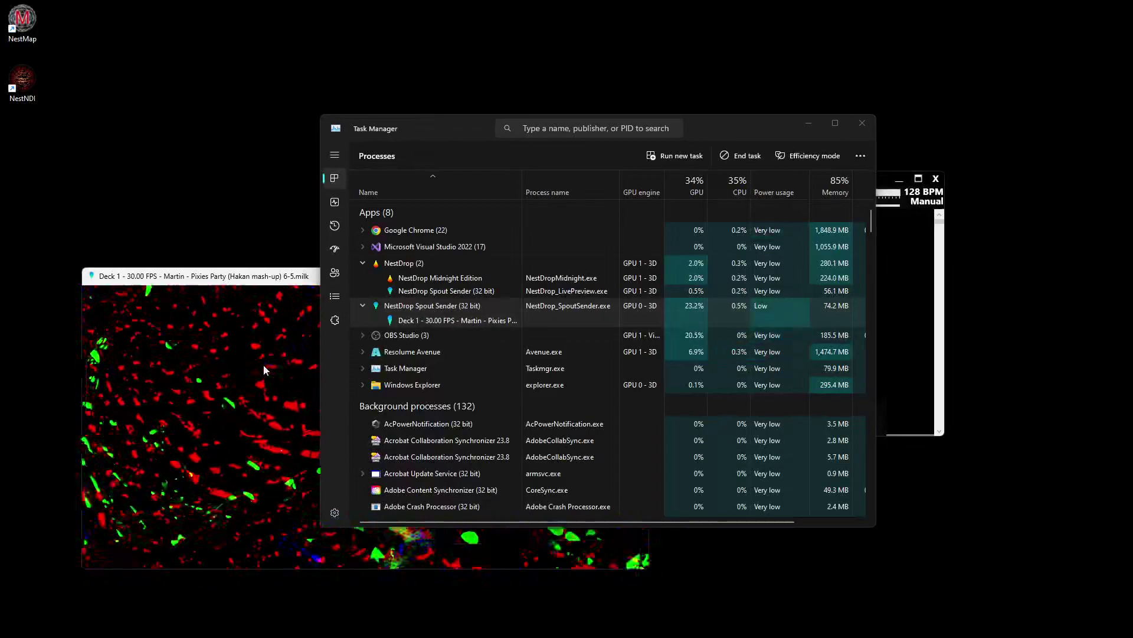
# - Check the NVIDIA GeForce RTX 3070 usage graphs in Task Manager while repositioning the Deck 1 window
pyautogui.click(334, 201)
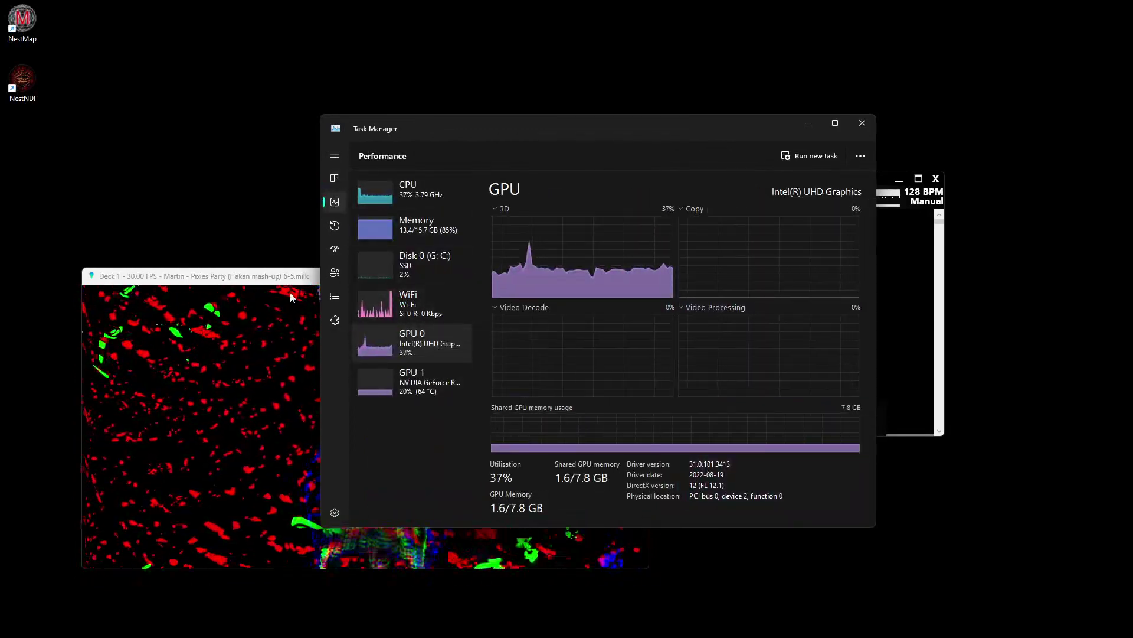
pyautogui.click(195, 279)
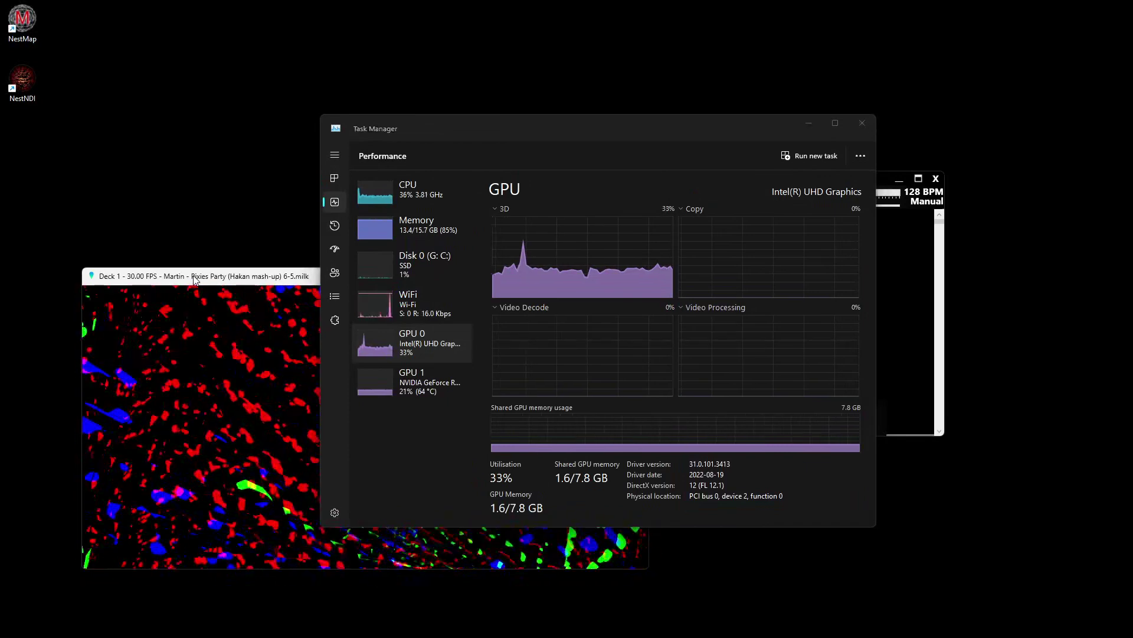
pyautogui.moveTo(194, 278); pyautogui.dragTo(166, 300)
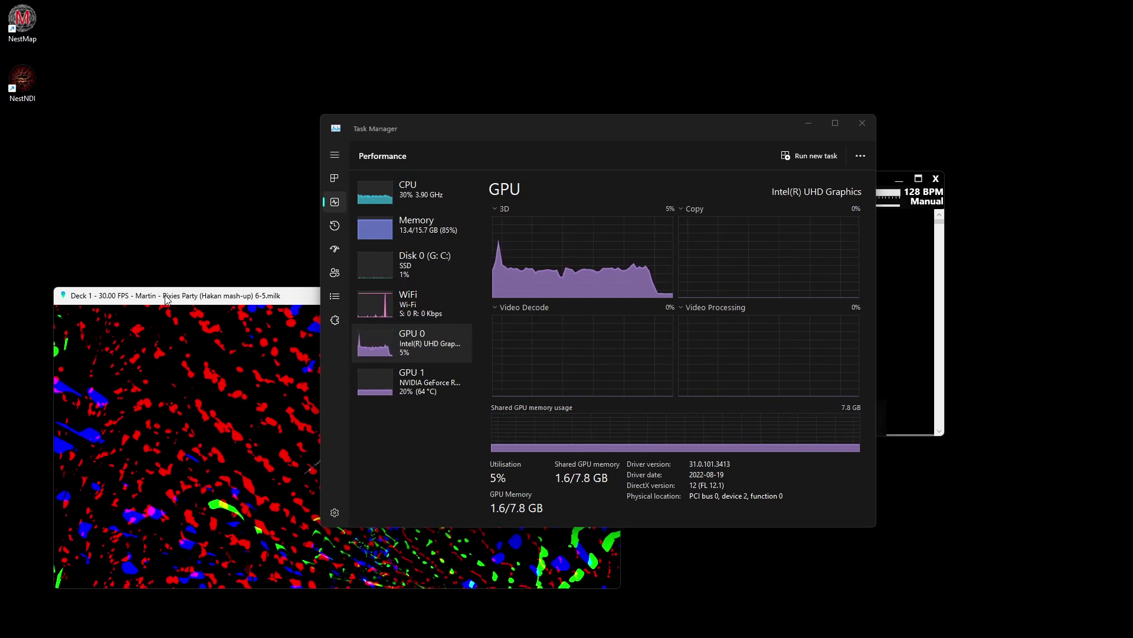
pyautogui.moveTo(165, 299); pyautogui.dragTo(174, 301)
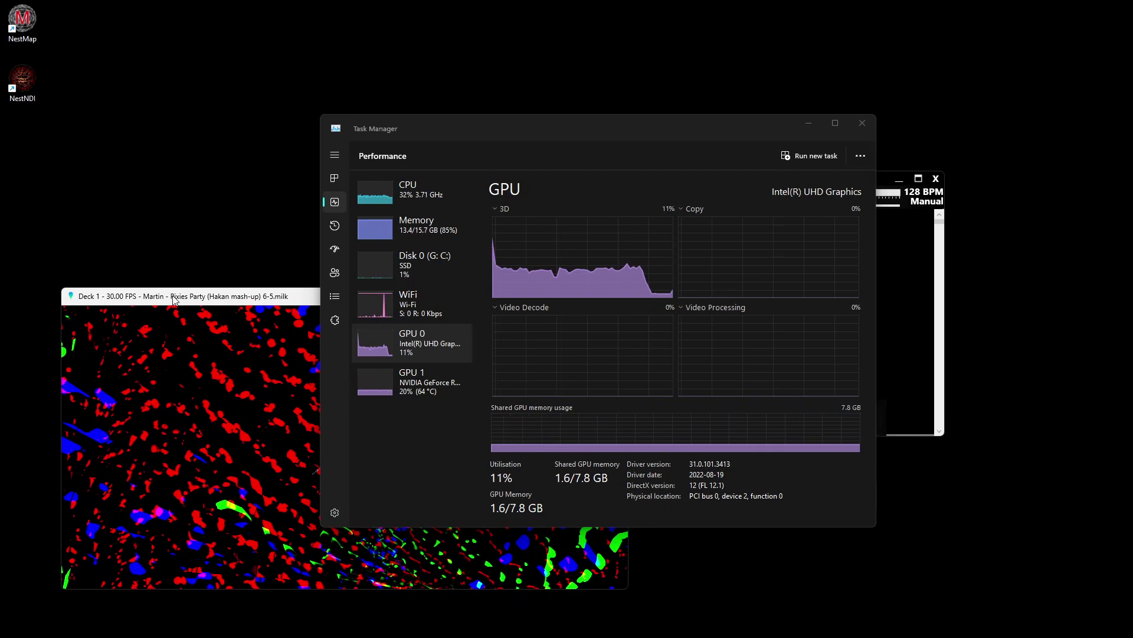
pyautogui.click(417, 382)
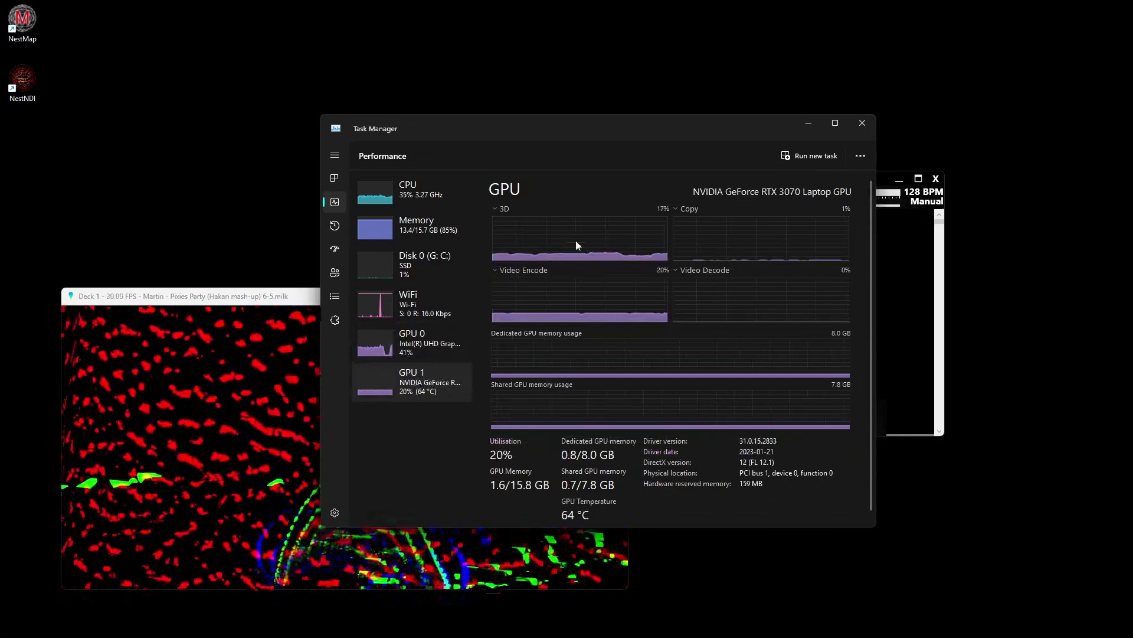
pyautogui.click(274, 298)
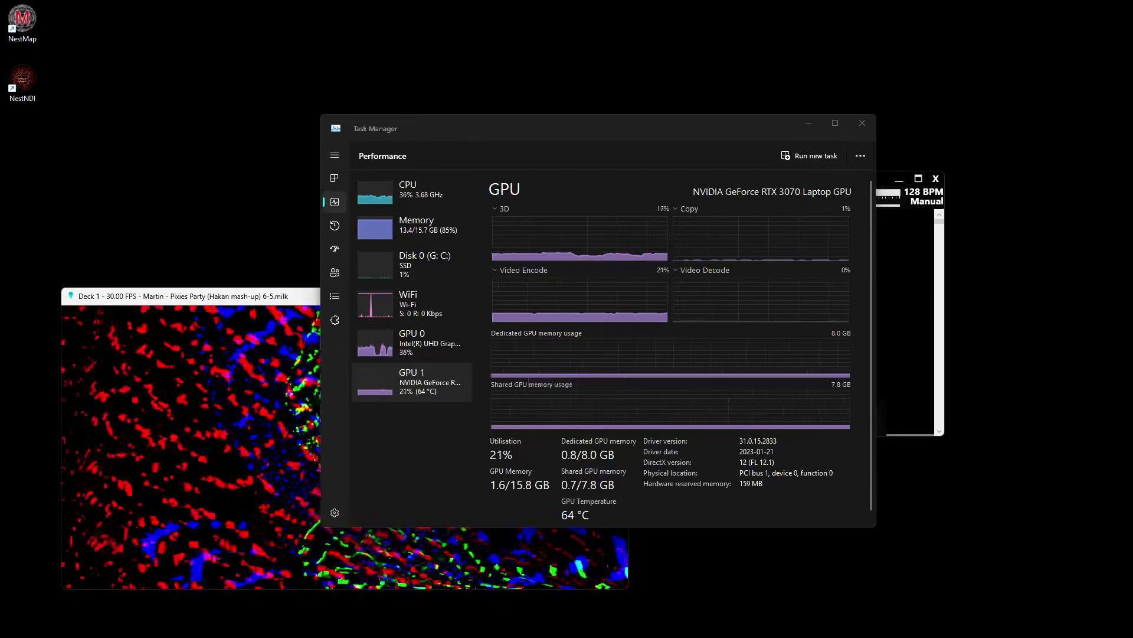
# - Drag the Spout source NestDrop Deck 1 onto Resolume's Layer 2, Column 1, and launch the clip
pyautogui.moveTo(608, 635)
pyautogui.click(809, 123)
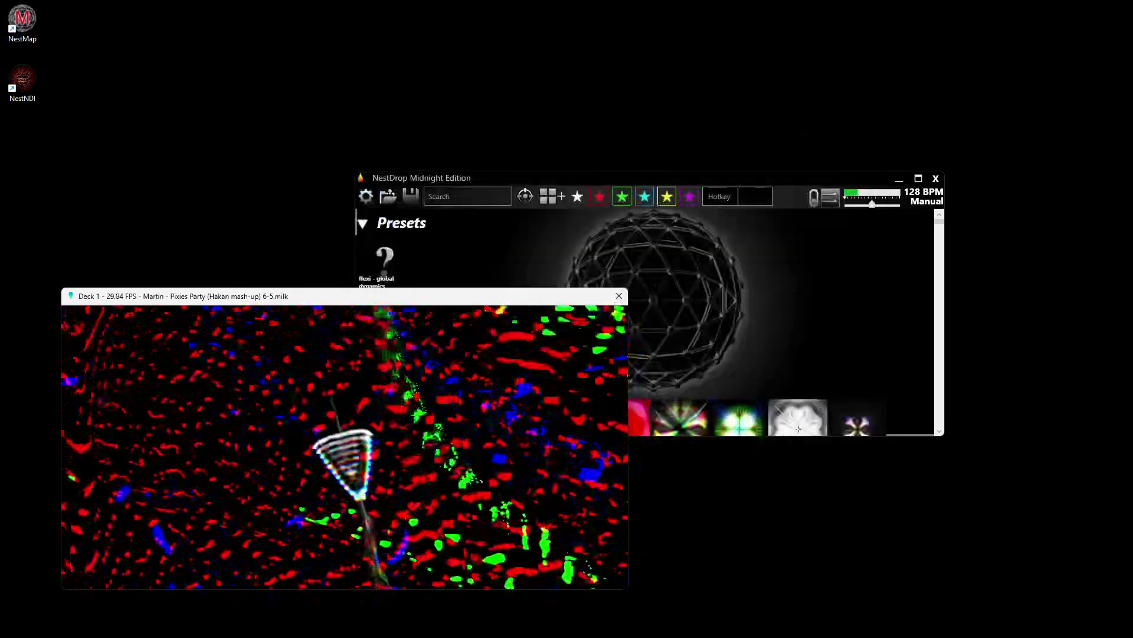
pyautogui.click(608, 635)
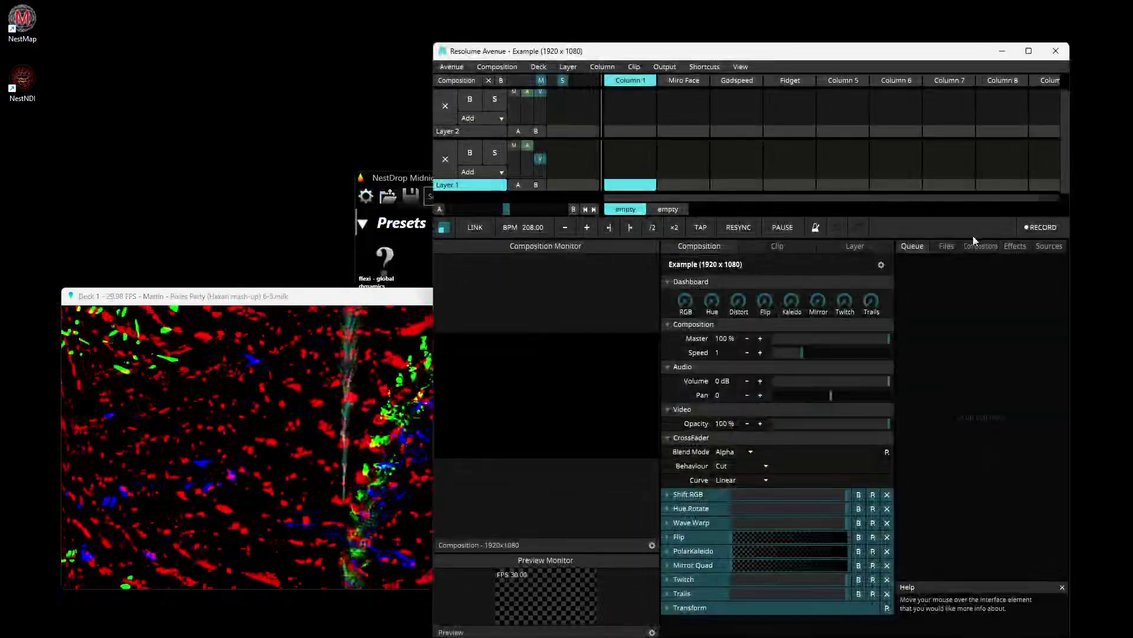
pyautogui.click(1041, 246)
pyautogui.scroll(-10, 993, 498)
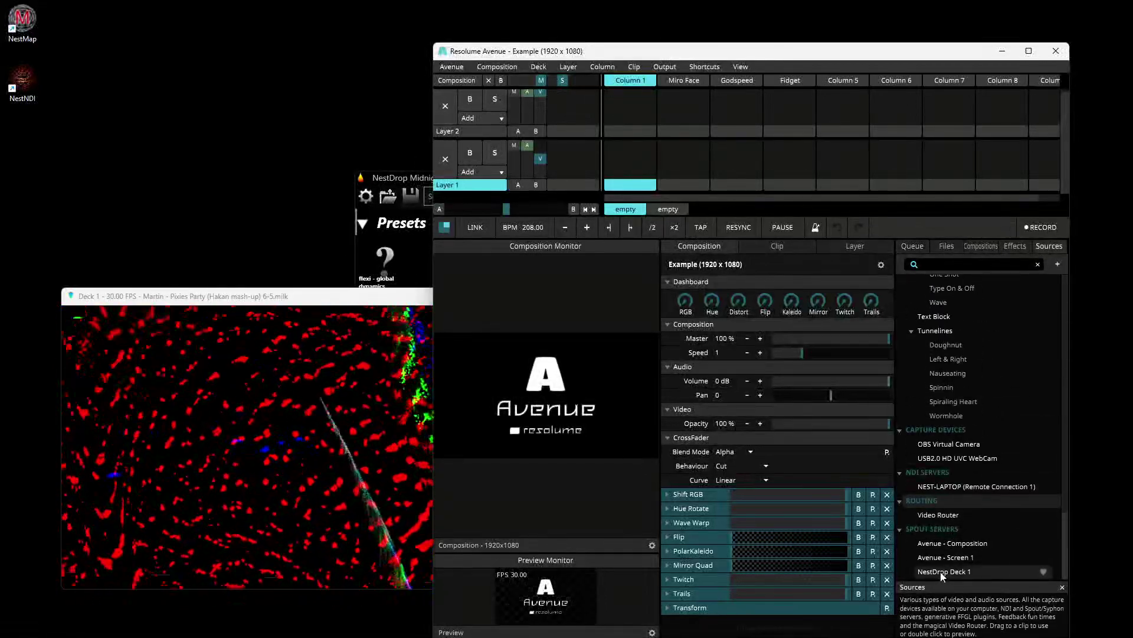
pyautogui.moveTo(940, 572); pyautogui.dragTo(626, 115)
pyautogui.click(640, 113)
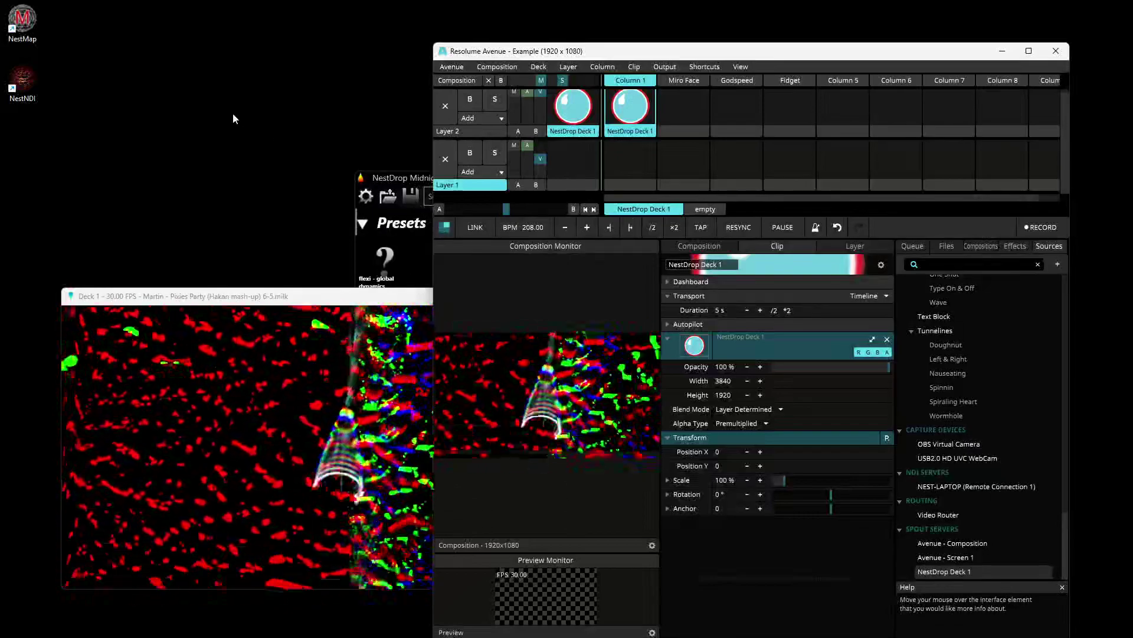
# - Open NVIDIA Control Panel from the desktop menu and review the global preferred graphics processor, leaving it unchanged
pyautogui.rightClick(269, 90)
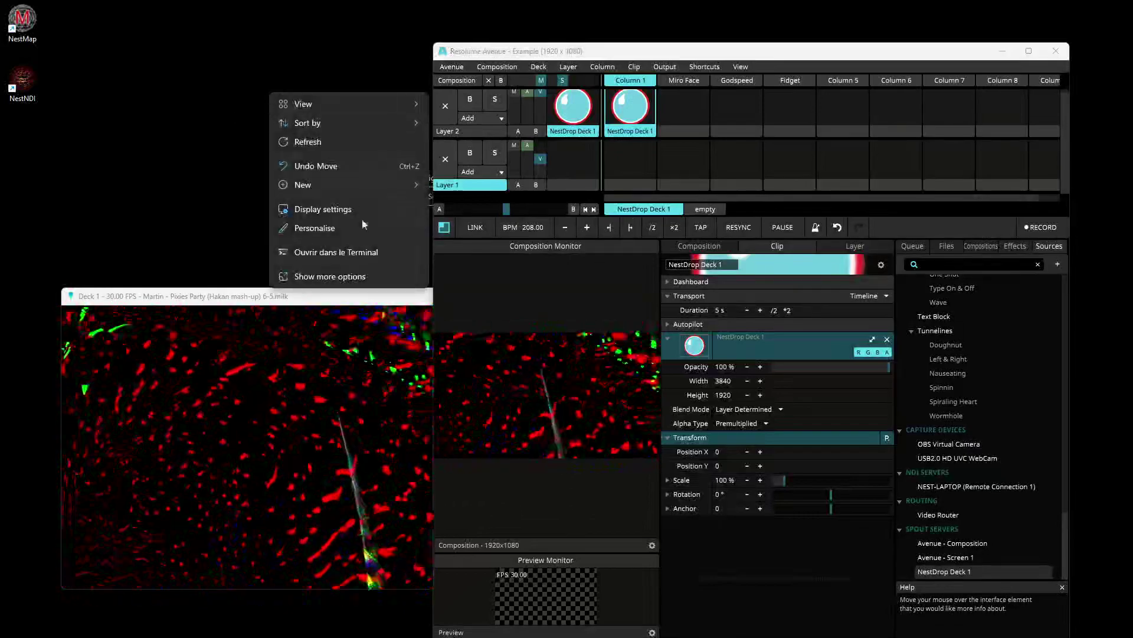
pyautogui.click(329, 277)
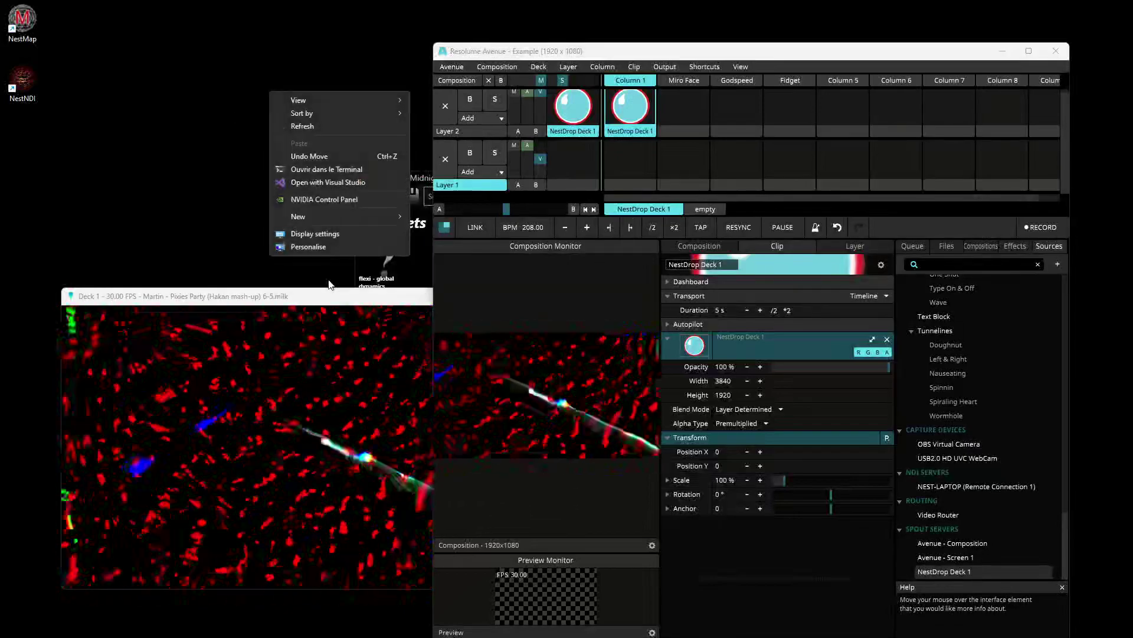
pyautogui.click(340, 197)
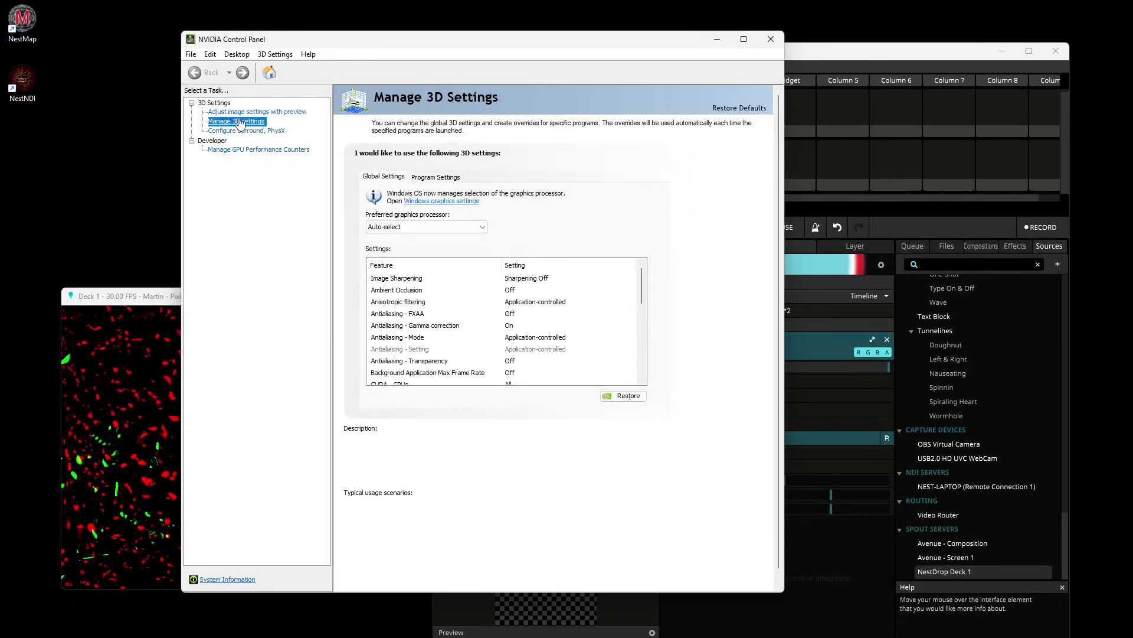
pyautogui.click(482, 230)
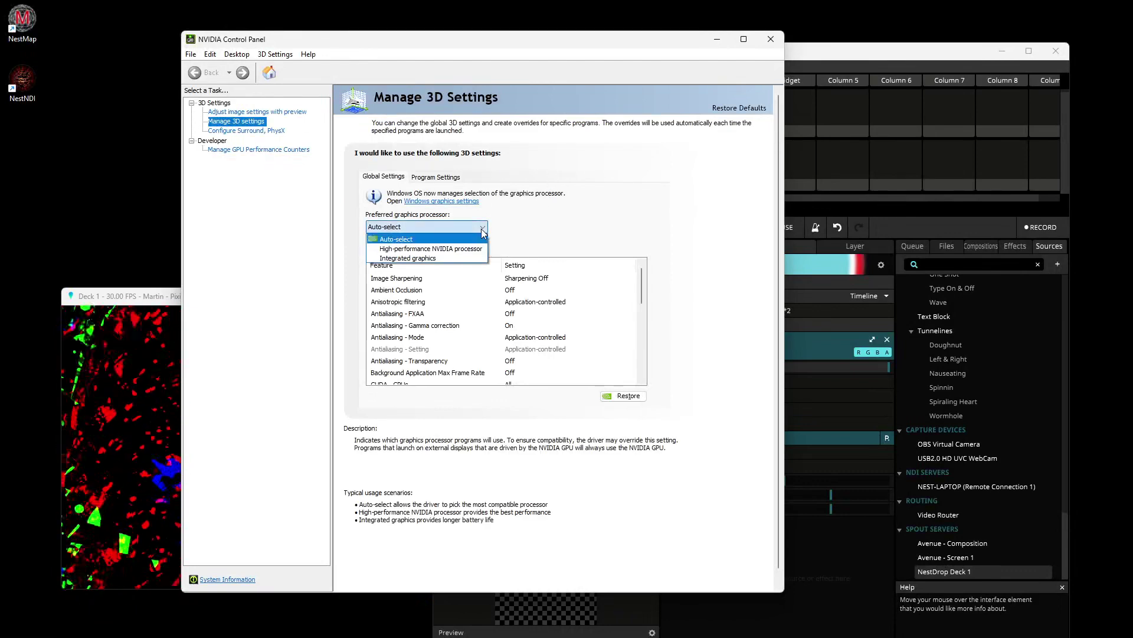
pyautogui.click(535, 240)
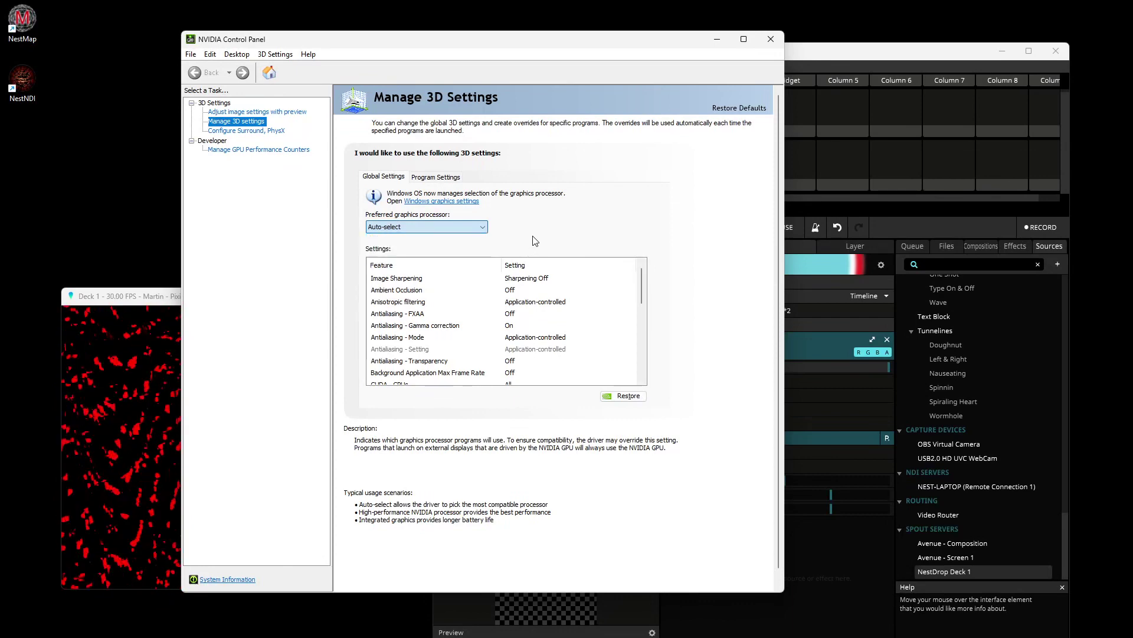
# - Under Program Settings, keep the NestDrop program on the High-performance NVIDIA processor
pyautogui.click(421, 178)
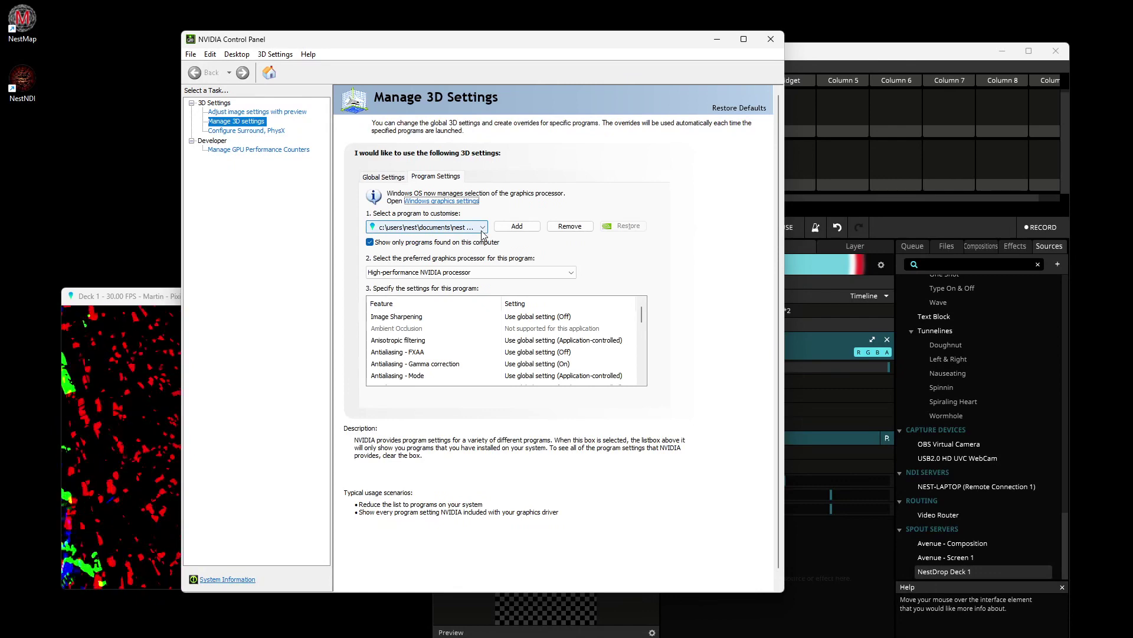
pyautogui.click(525, 274)
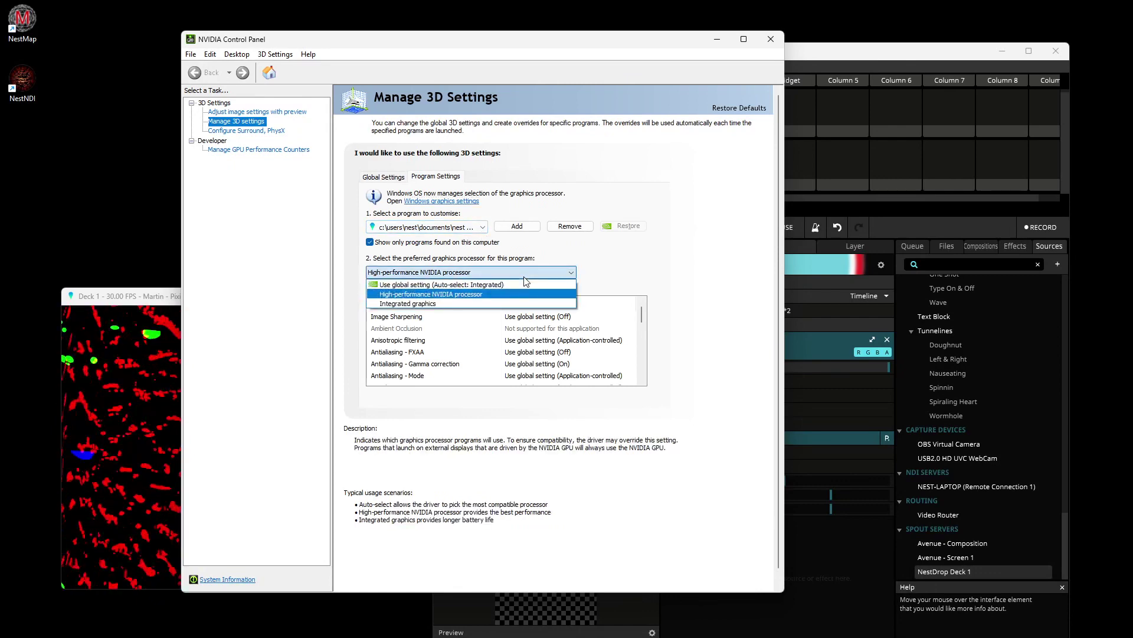
pyautogui.click(608, 268)
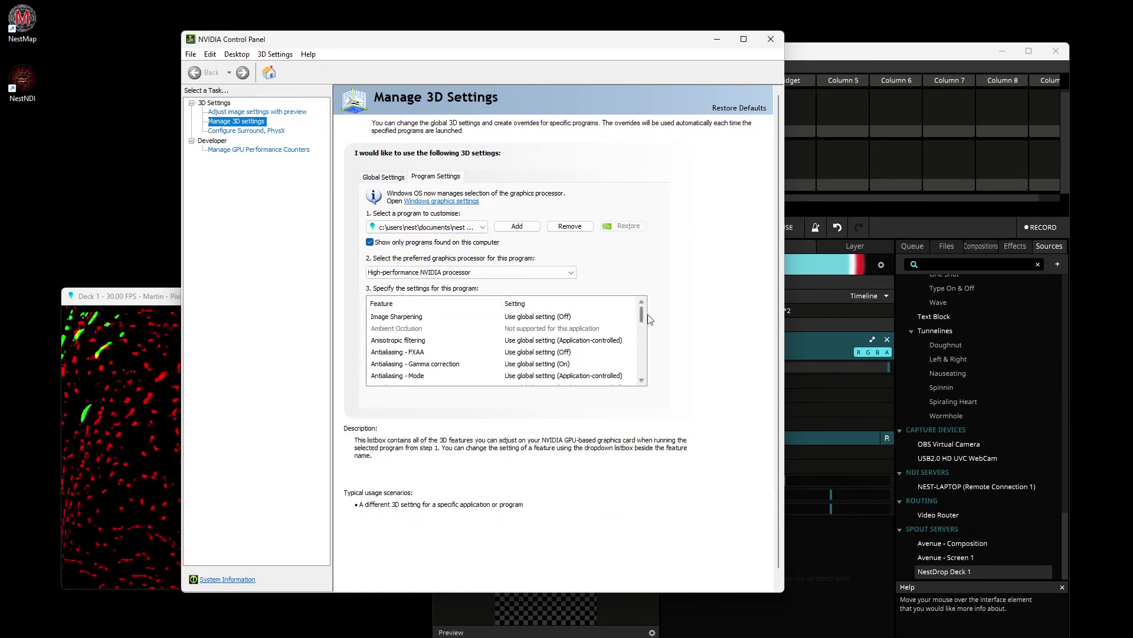
pyautogui.moveTo(642, 316); pyautogui.dragTo(645, 376)
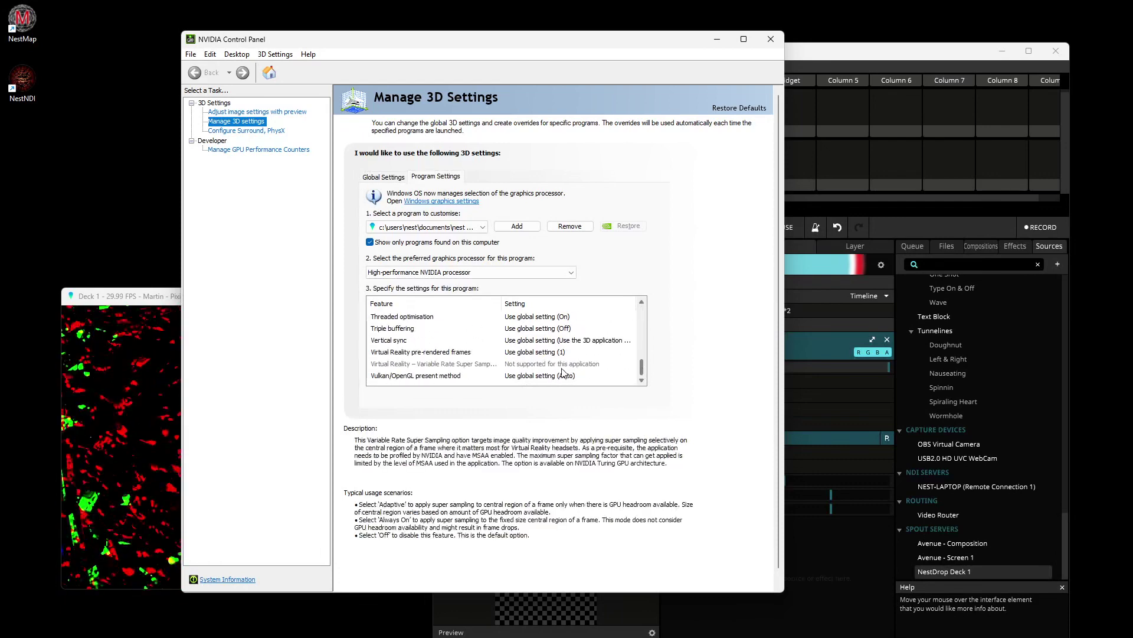
pyautogui.scroll(2, 620, 367)
pyautogui.scroll(5, 620, 367)
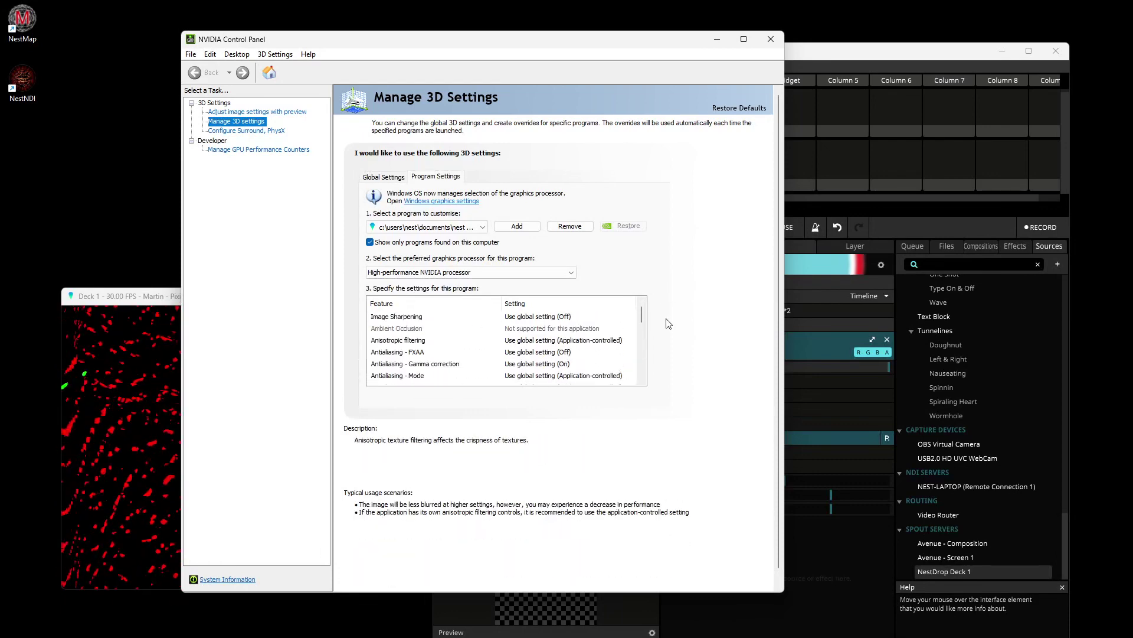
# - Close NVIDIA Control Panel and go to Windows Display settings' Graphics page
pyautogui.click(771, 39)
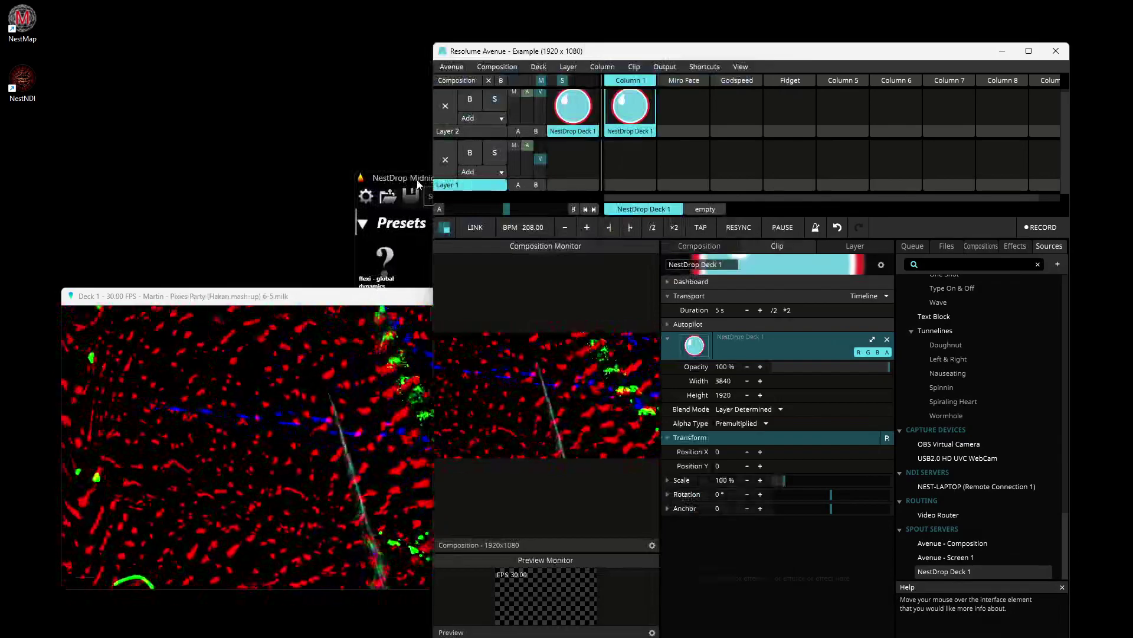
pyautogui.moveTo(417, 184); pyautogui.dragTo(385, 184)
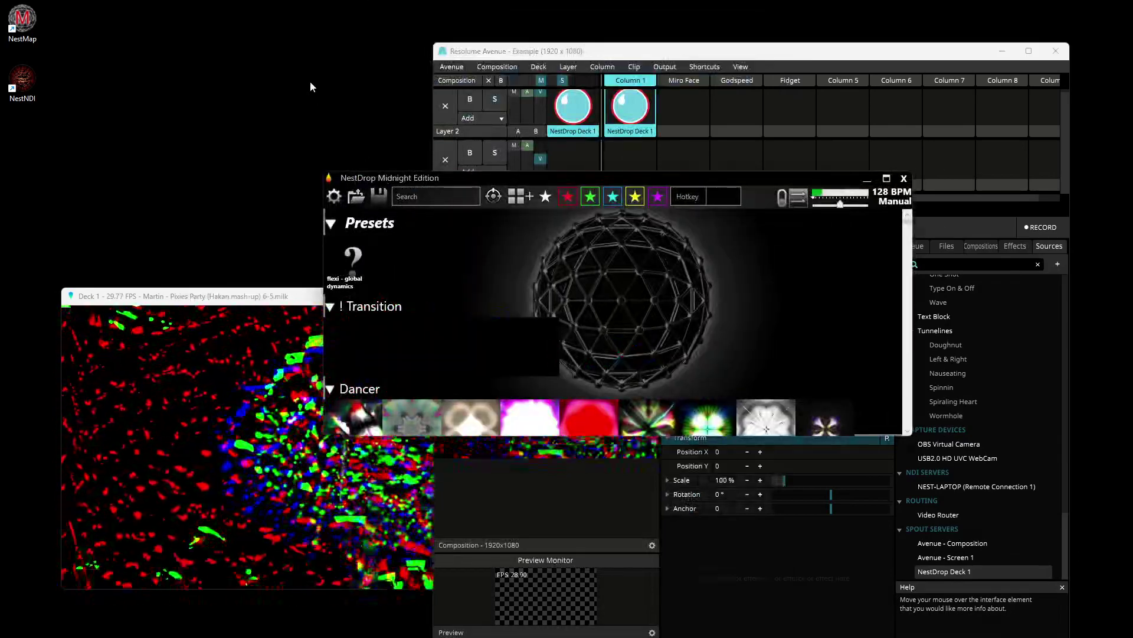
pyautogui.rightClick(334, 129)
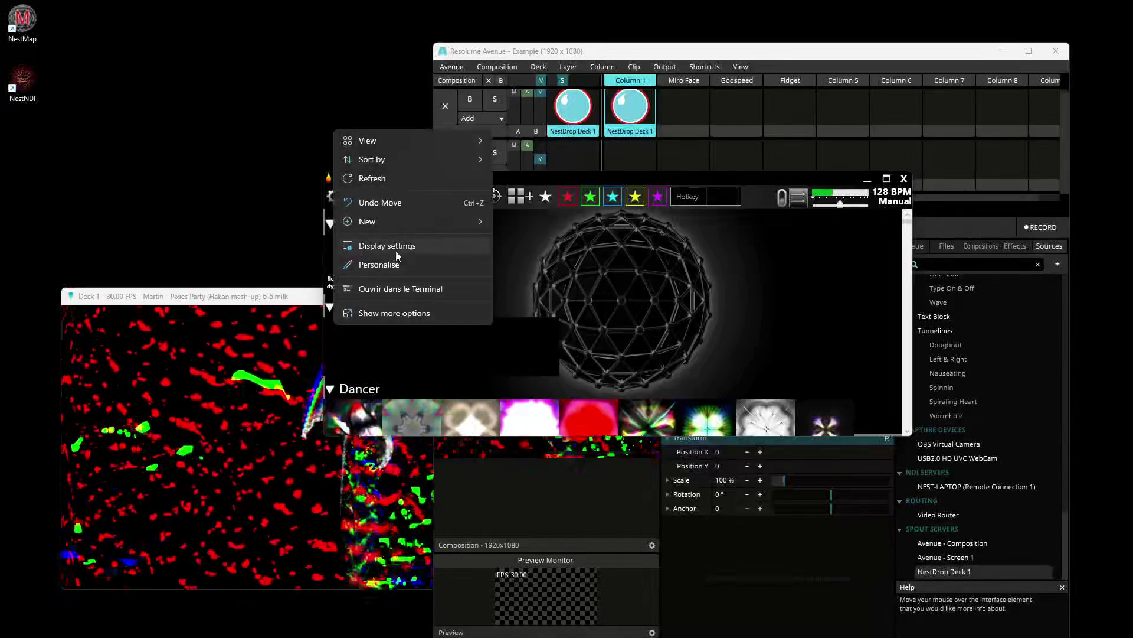
pyautogui.click(387, 264)
pyautogui.scroll(-6, 794, 439)
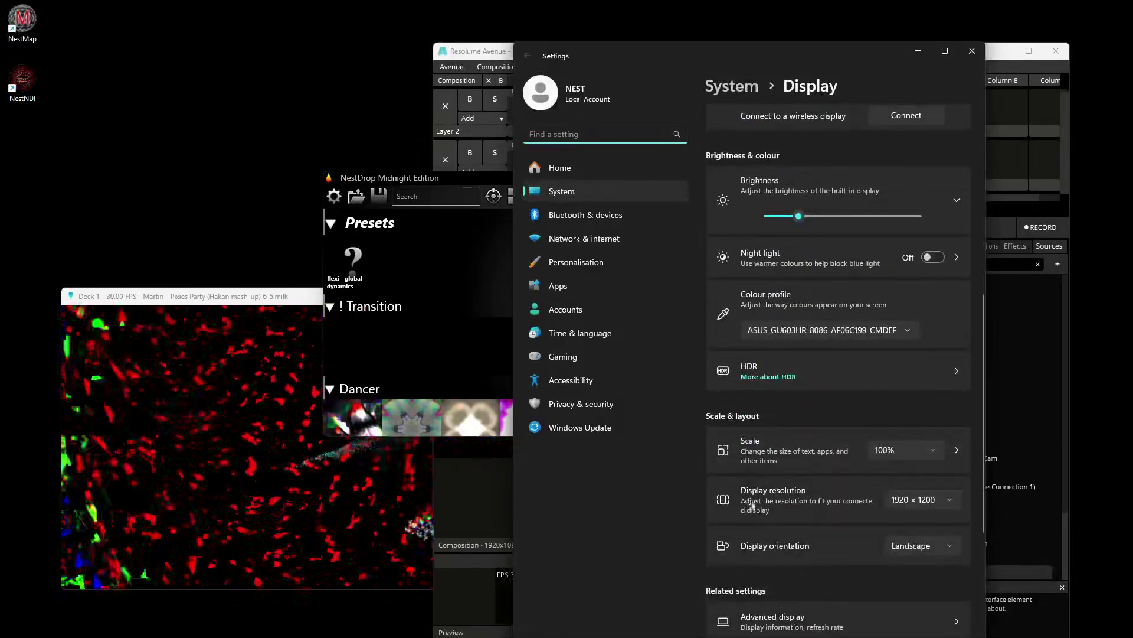
pyautogui.scroll(-4, 779, 489)
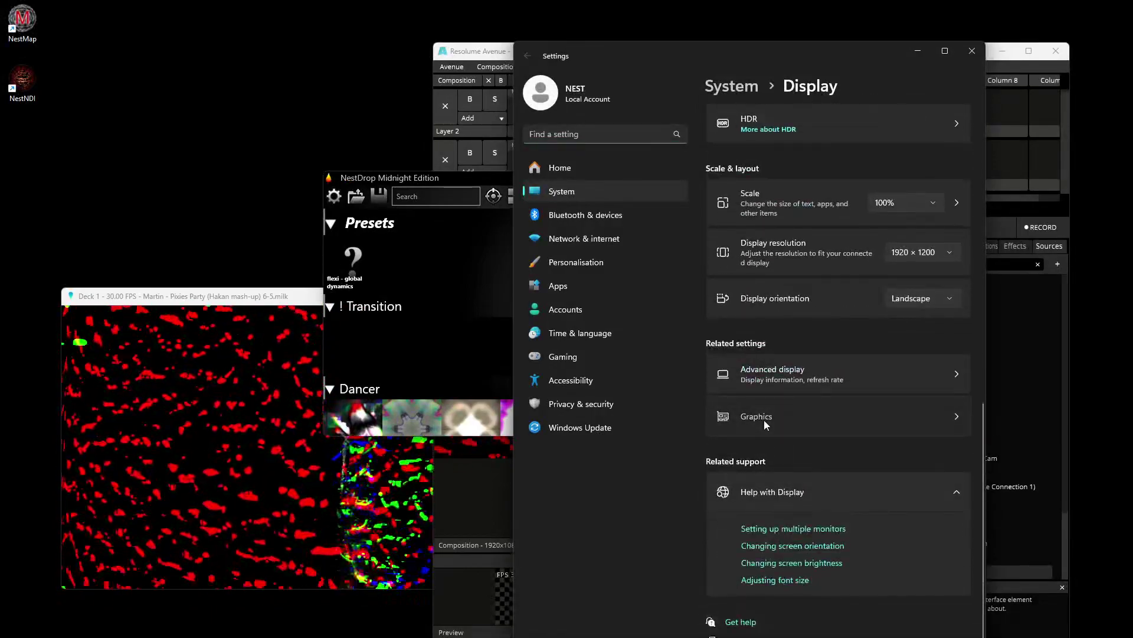
pyautogui.click(764, 420)
# - Expand the NestDrop entry to confirm High performance and its exe path
pyautogui.scroll(-6, 824, 472)
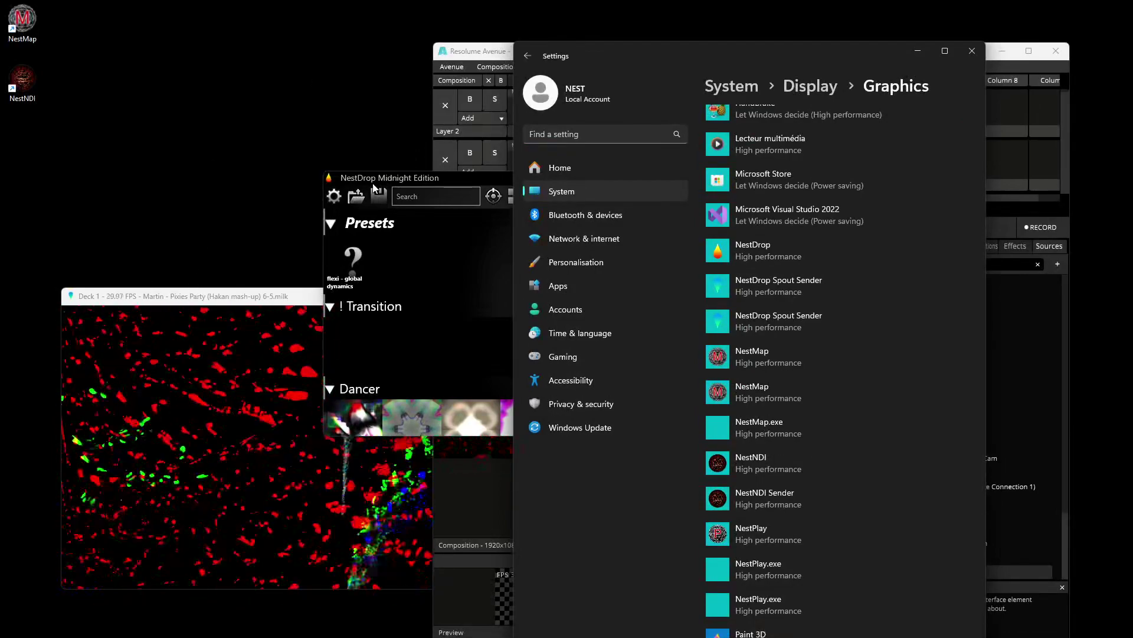
pyautogui.click(787, 253)
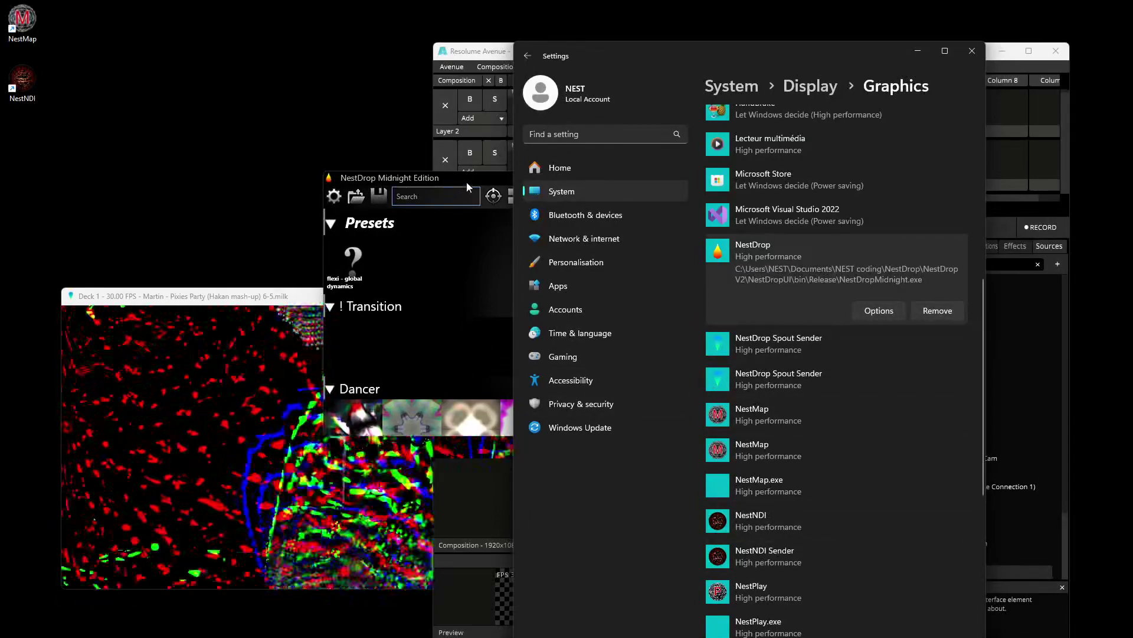
pyautogui.moveTo(467, 182); pyautogui.dragTo(431, 180)
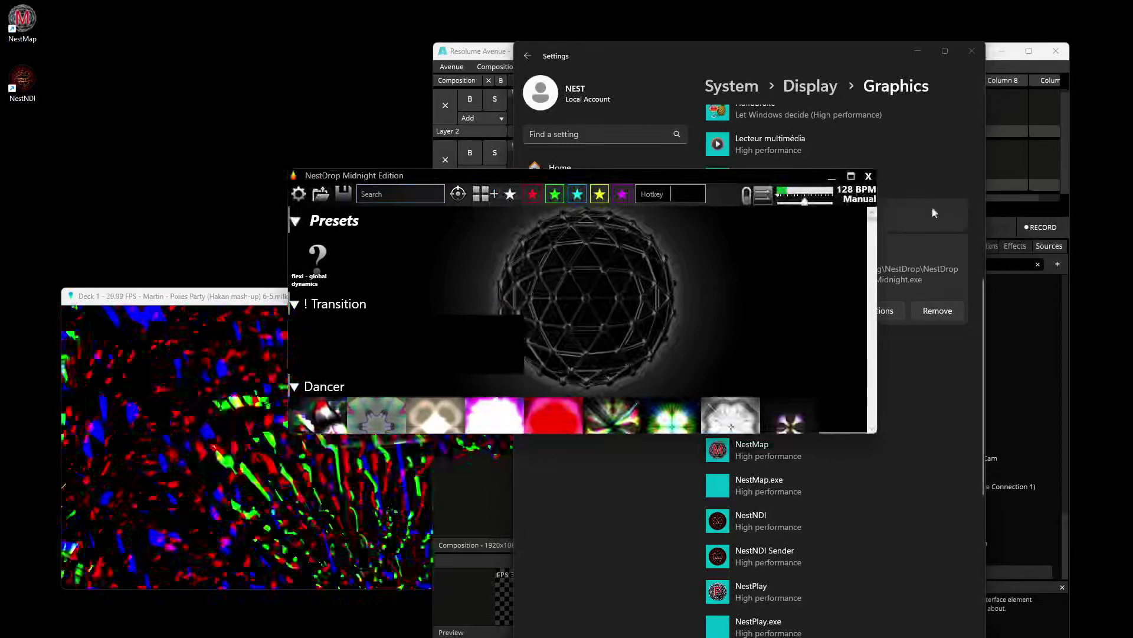
pyautogui.click(972, 53)
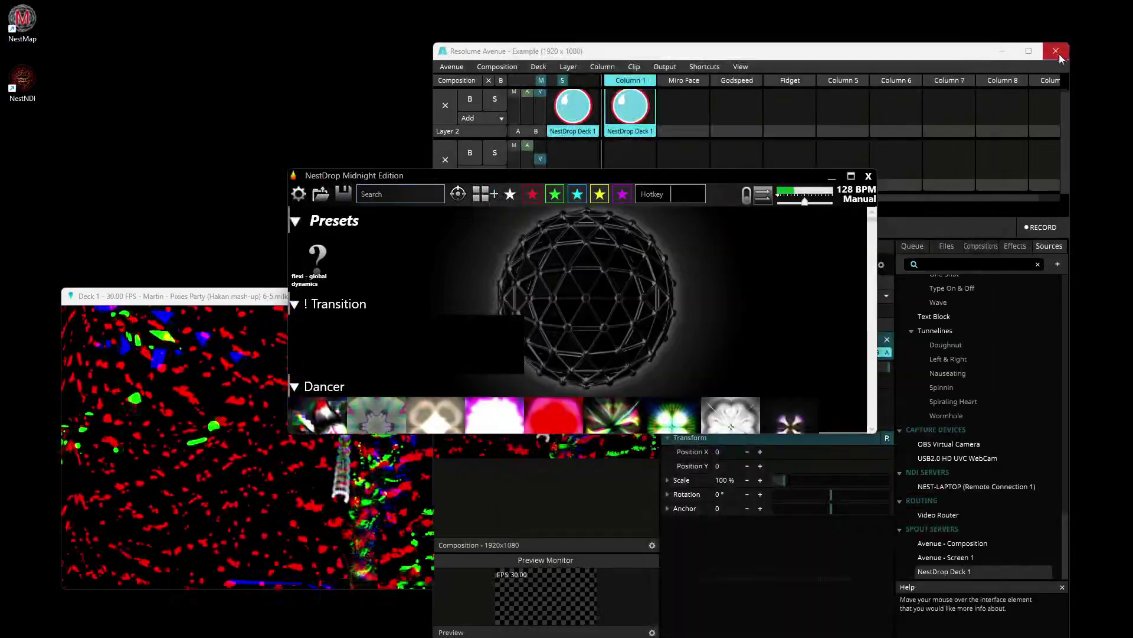